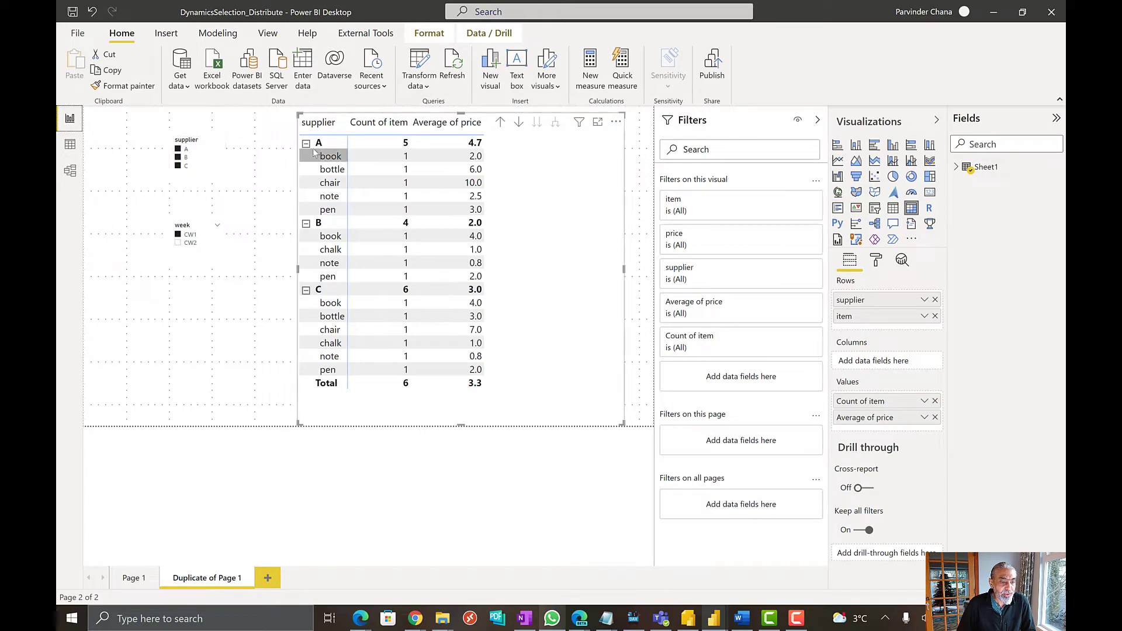
Filter the item matrix to suppliers A and B with the supplier slicer
{"action": "left_click", "coordinate": [324, 154]}
{"action": "left_click", "coordinate": [182, 159]}
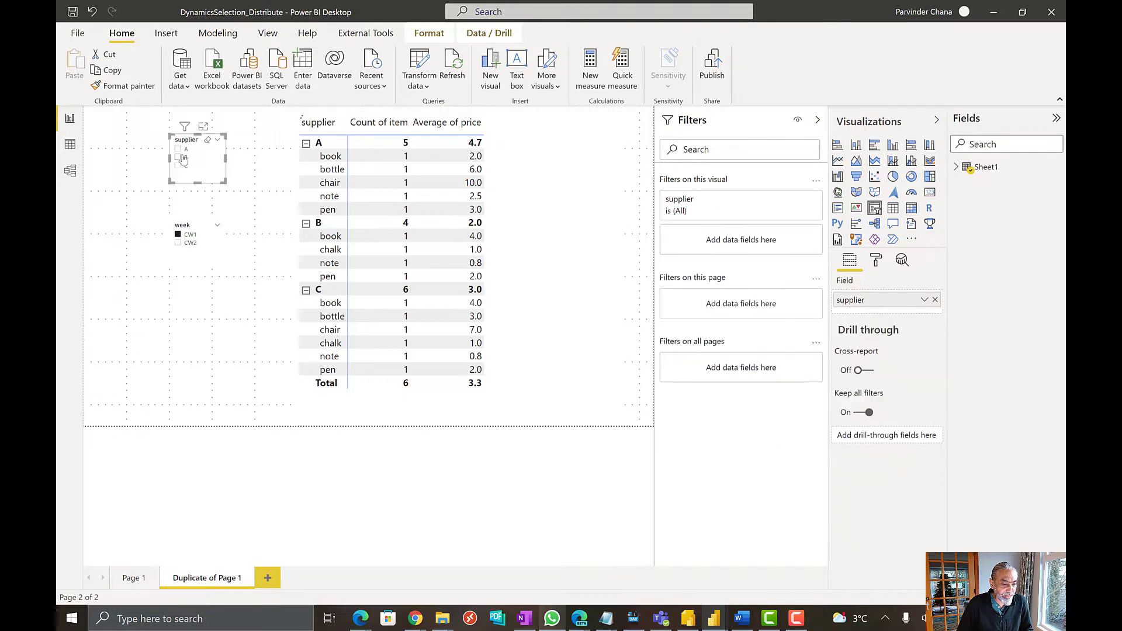
{"action": "left_click", "coordinate": [184, 158], "text": "ctrl"}
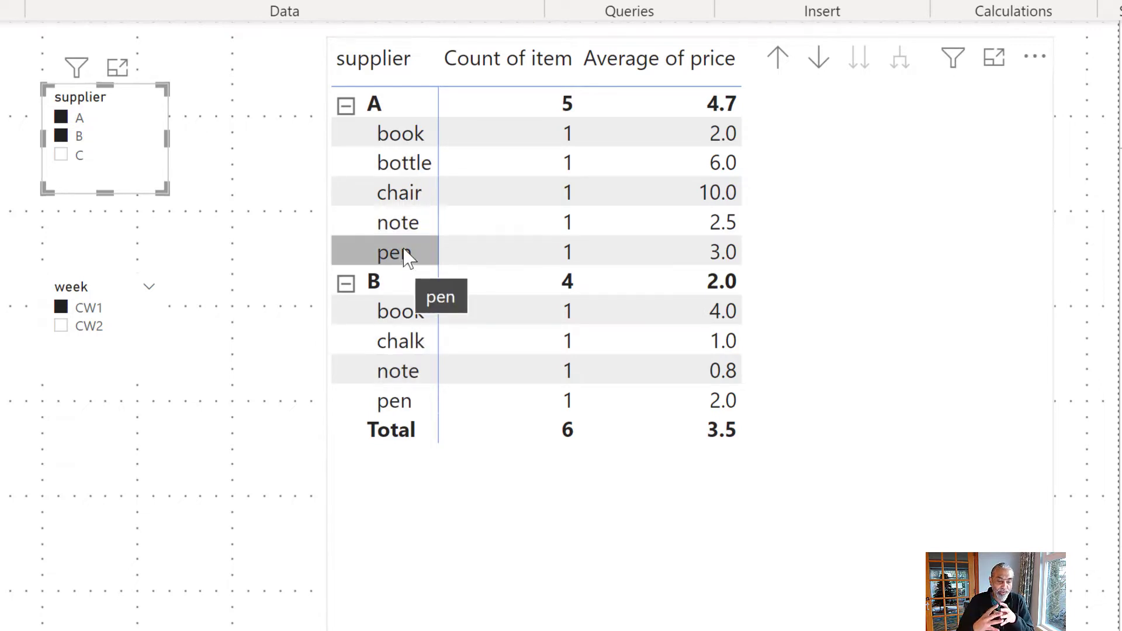
{"action": "left_click", "coordinate": [61, 135], "text": "ctrl"}
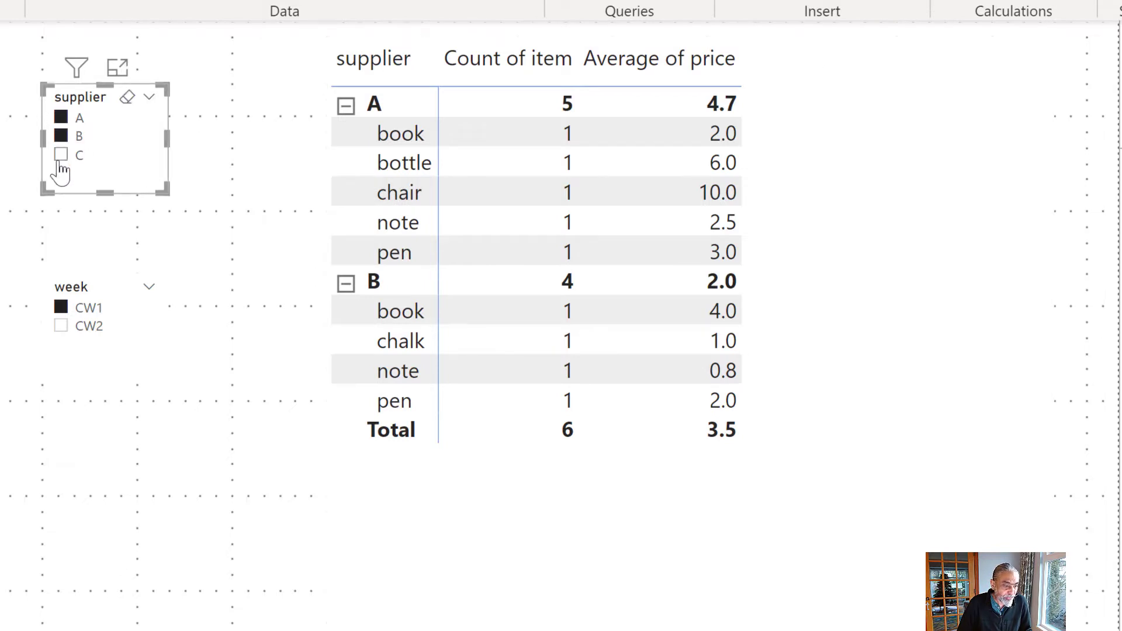
Change the supplier slicer selection to suppliers B and C
{"action": "left_click", "coordinate": [61, 155], "text": "ctrl"}
{"action": "left_click", "coordinate": [61, 117], "text": "ctrl"}
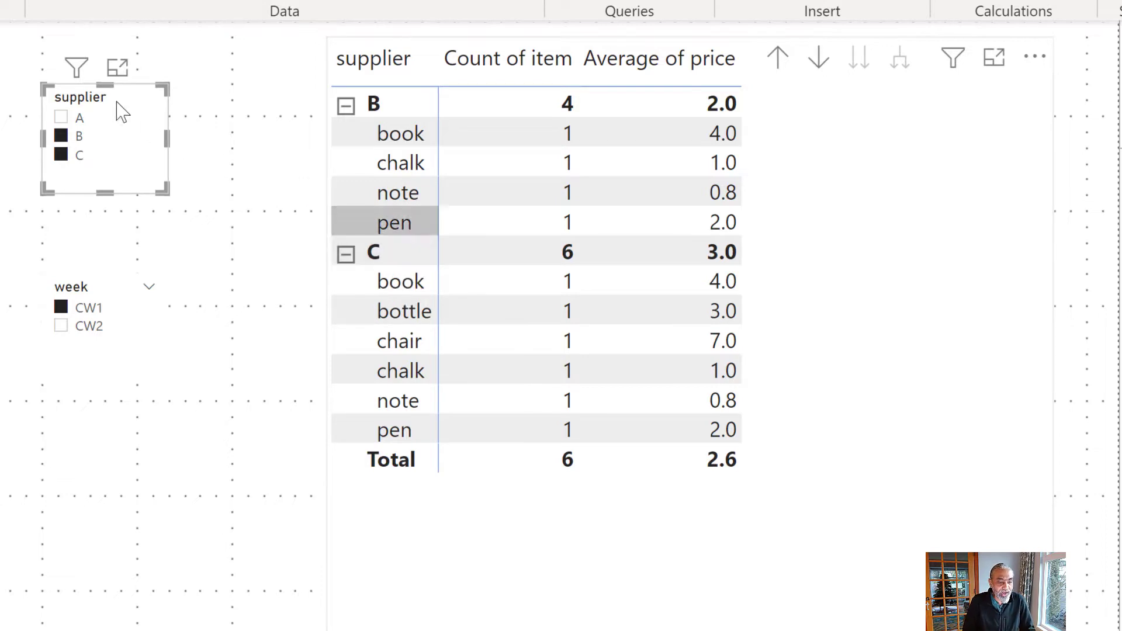
{"action": "mouse_move", "coordinate": [77, 67]}
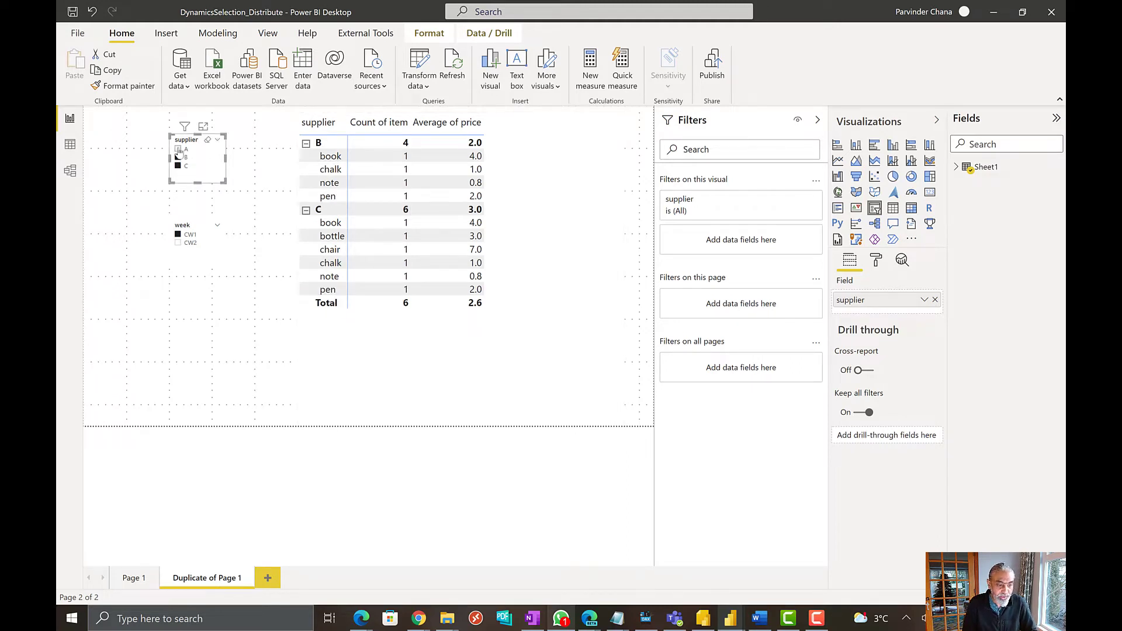
Select only suppliers A and B in the supplier slicer
{"action": "left_click", "coordinate": [198, 150]}
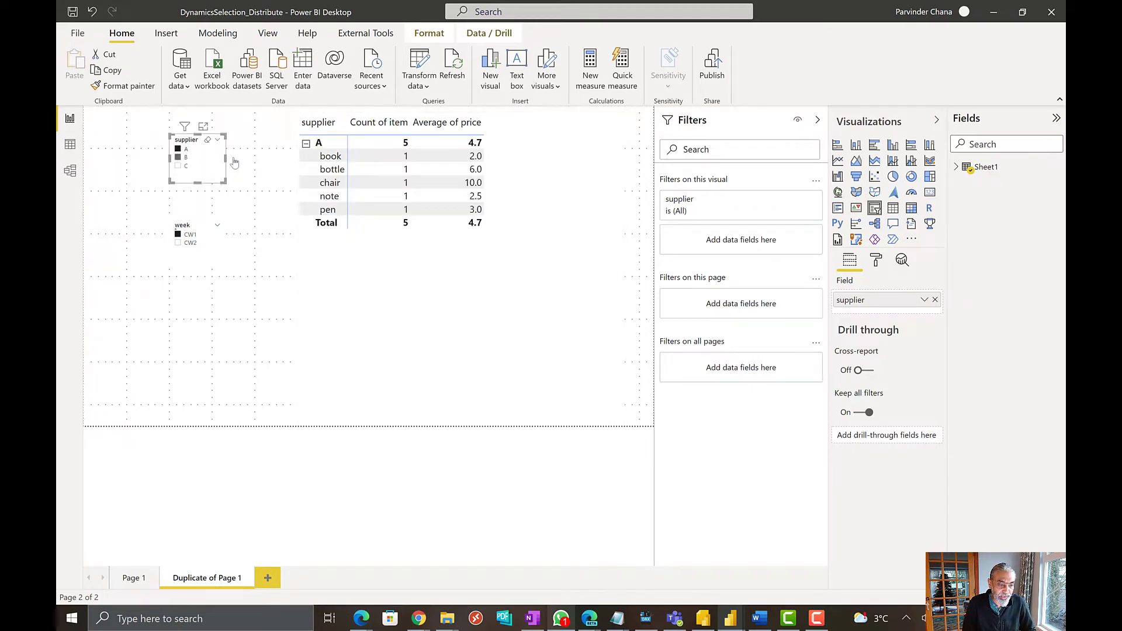
{"action": "left_click", "coordinate": [216, 158], "text": "ctrl"}
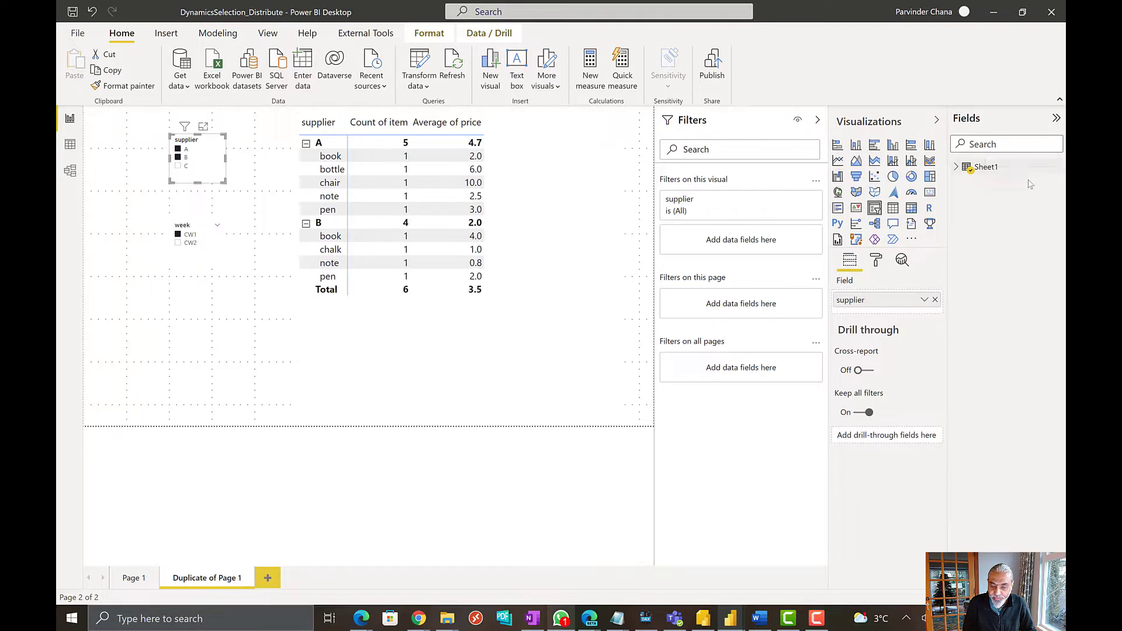
Create a new measure in Sheet1 named "Common Items between suppliers" and enlarge the formula text
{"action": "left_click", "coordinate": [1055, 171]}
{"action": "key", "text": "Escape"}
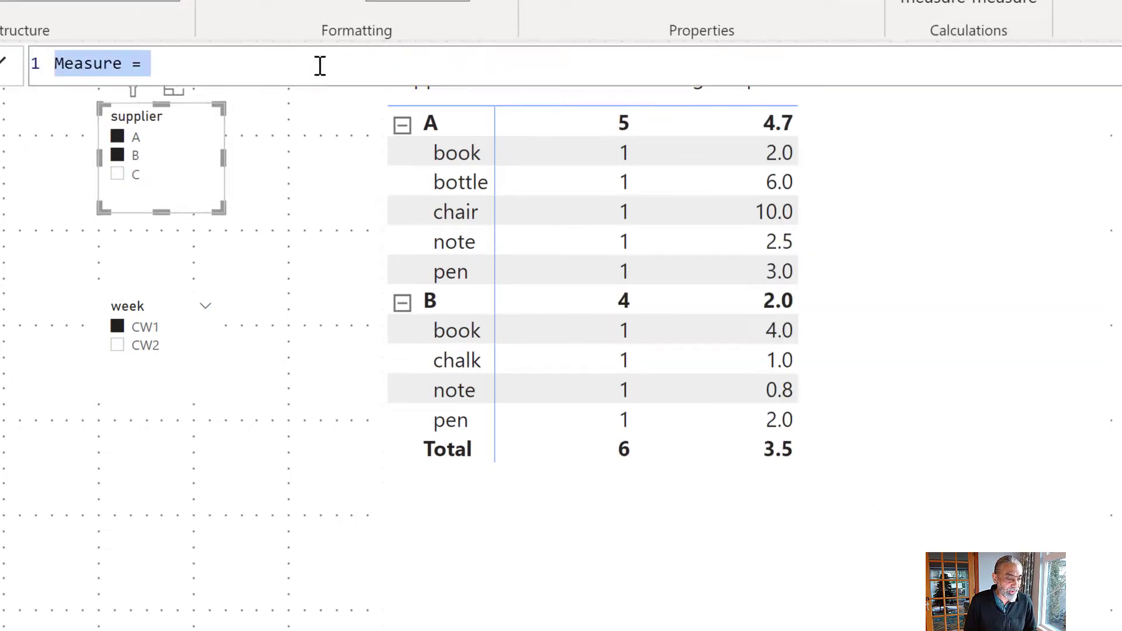
{"action": "scroll", "coordinate": [321, 76], "scroll_direction": "up", "scroll_amount": 4}
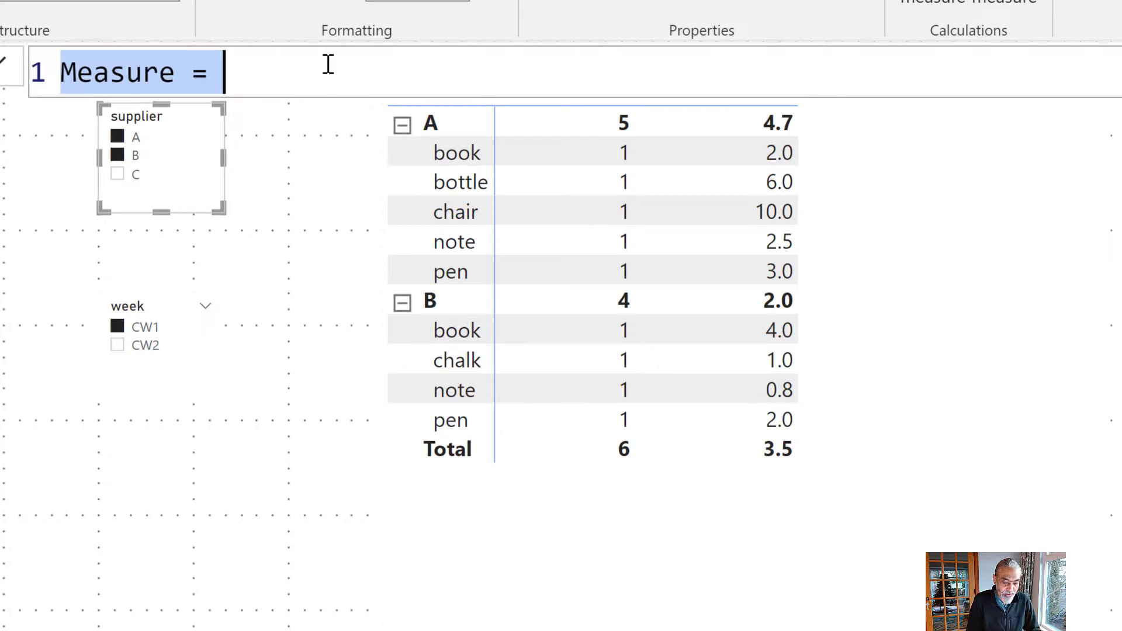
{"action": "type", "text": "o"}
{"action": "key", "text": "BackSpace"}
{"action": "type", "text": "Commont"}
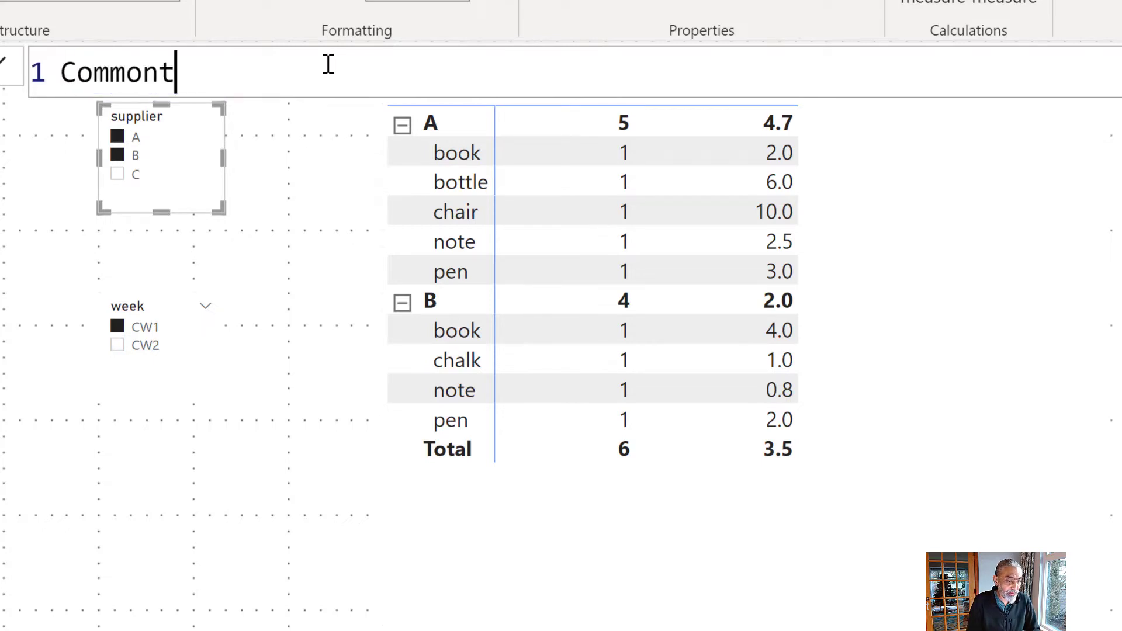
{"action": "key", "text": "BackSpace"}
{"action": "key", "text": "BackSpace"}
{"action": "type", "text": "Items "}
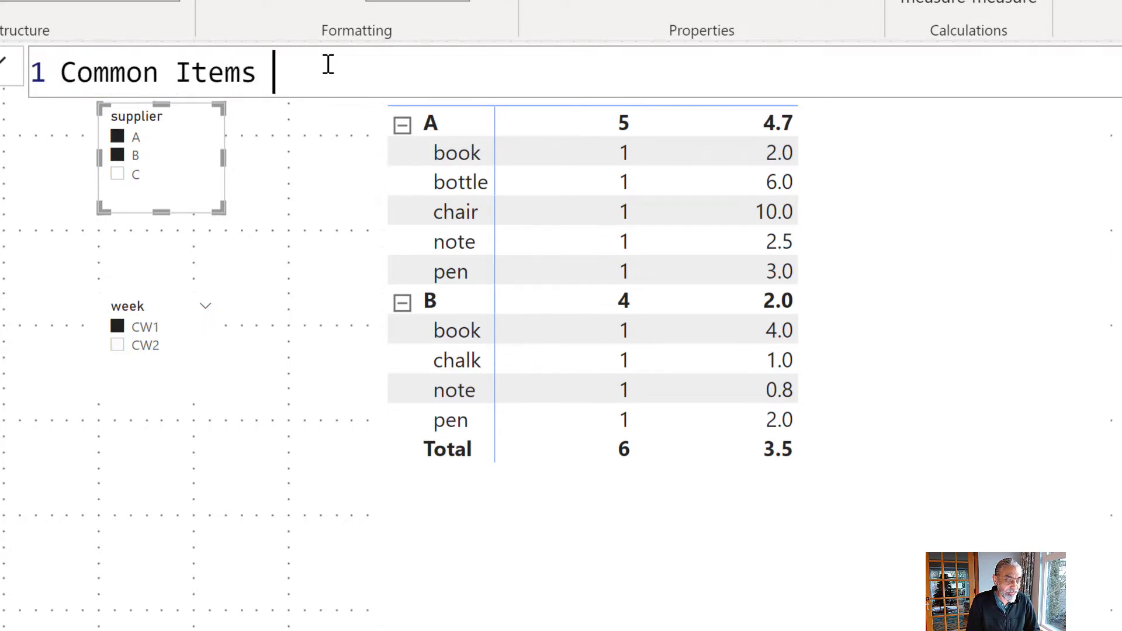
{"action": "type", "text": "between su"}
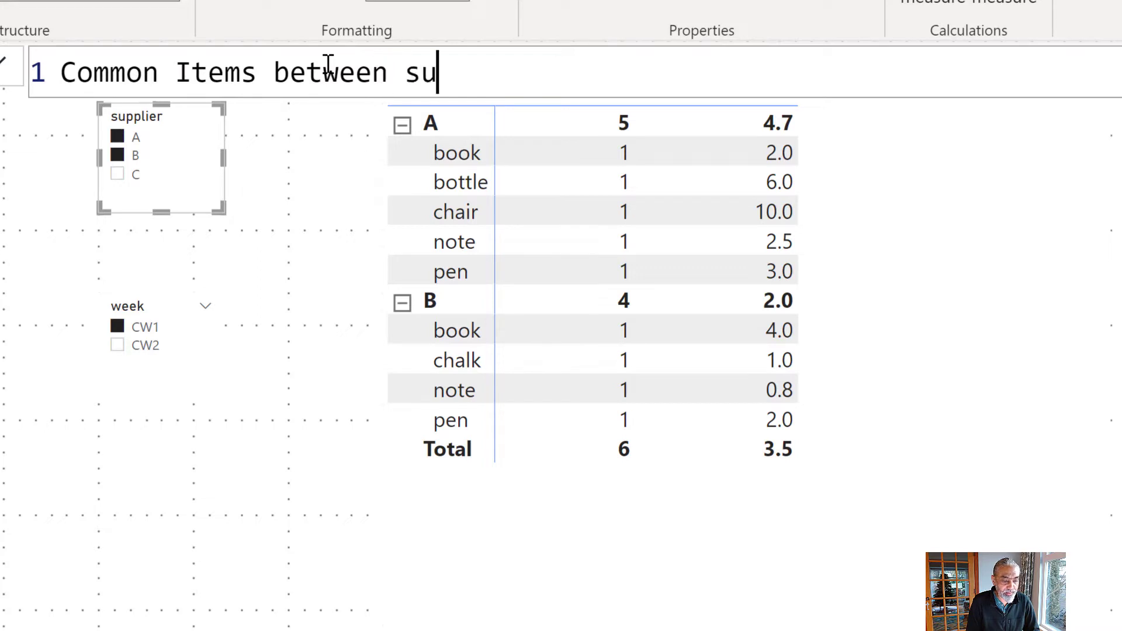
{"action": "type", "text": "ppliers ="}
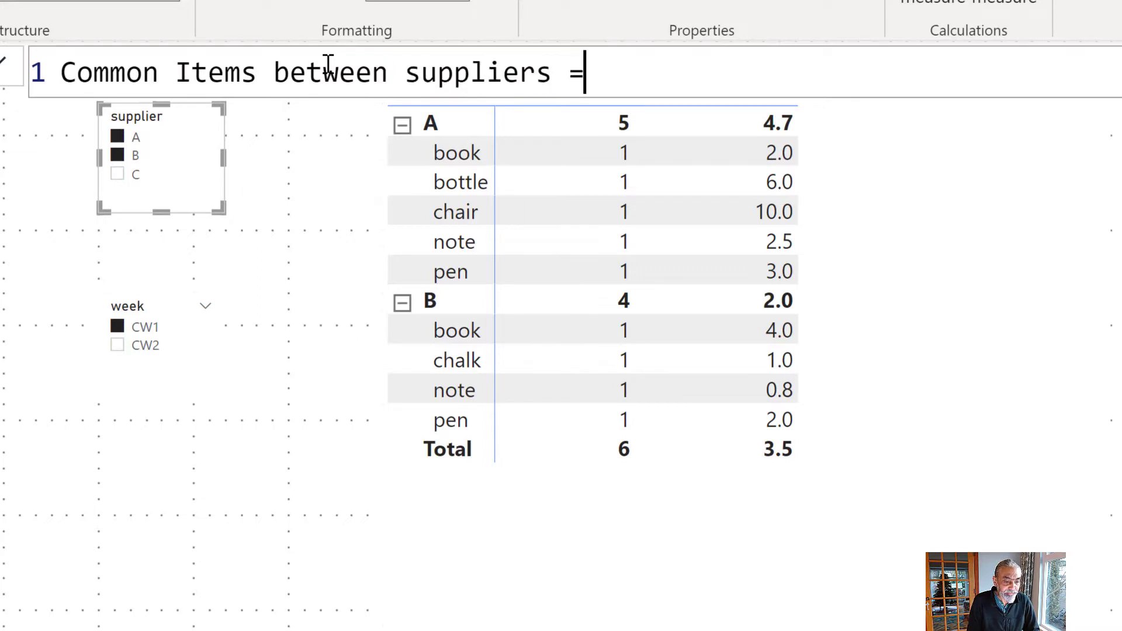
{"action": "key", "text": "shift+Return"}
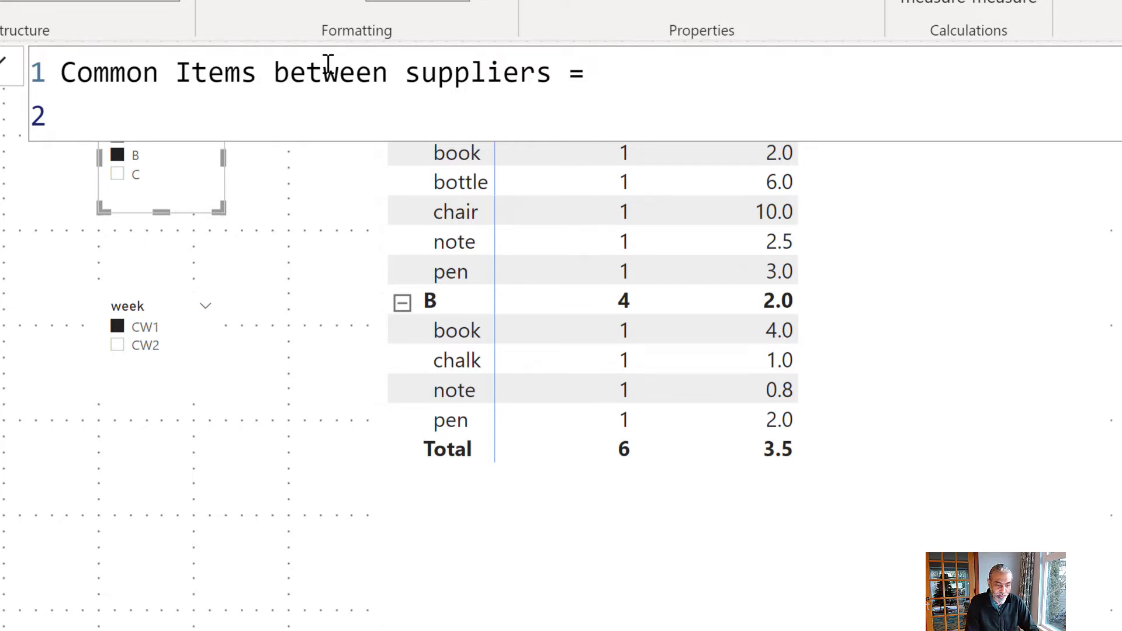
Declare the variable __itemwithSupplierCount on the measure's second line
{"action": "type", "text": "VAR _"}
{"action": "type", "text": "_itm"}
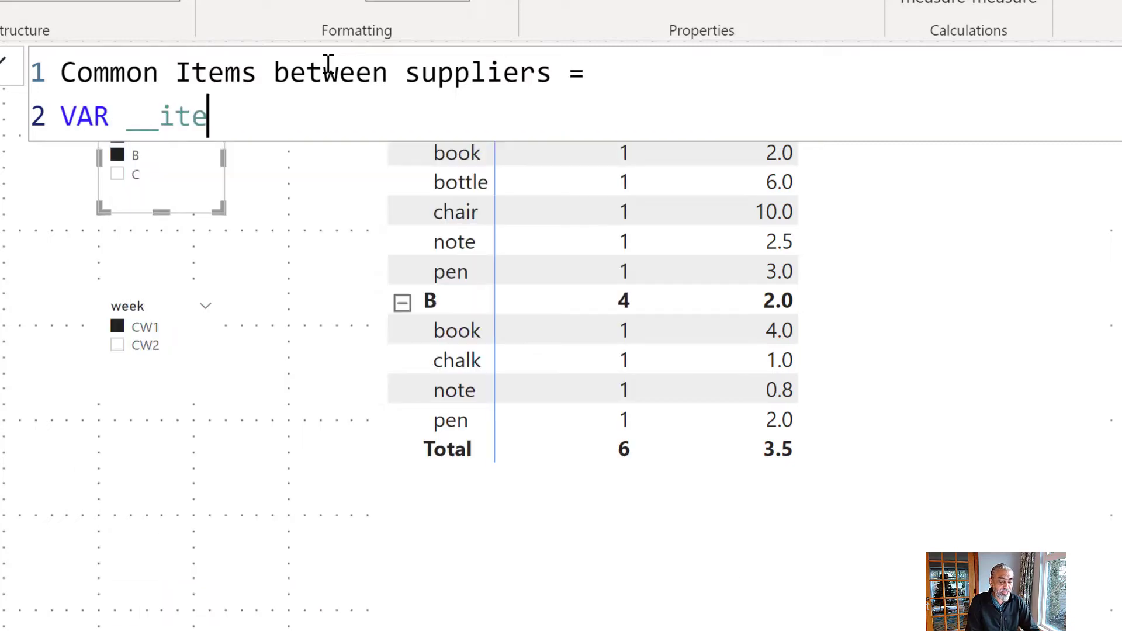
{"action": "type", "text": "mwith"}
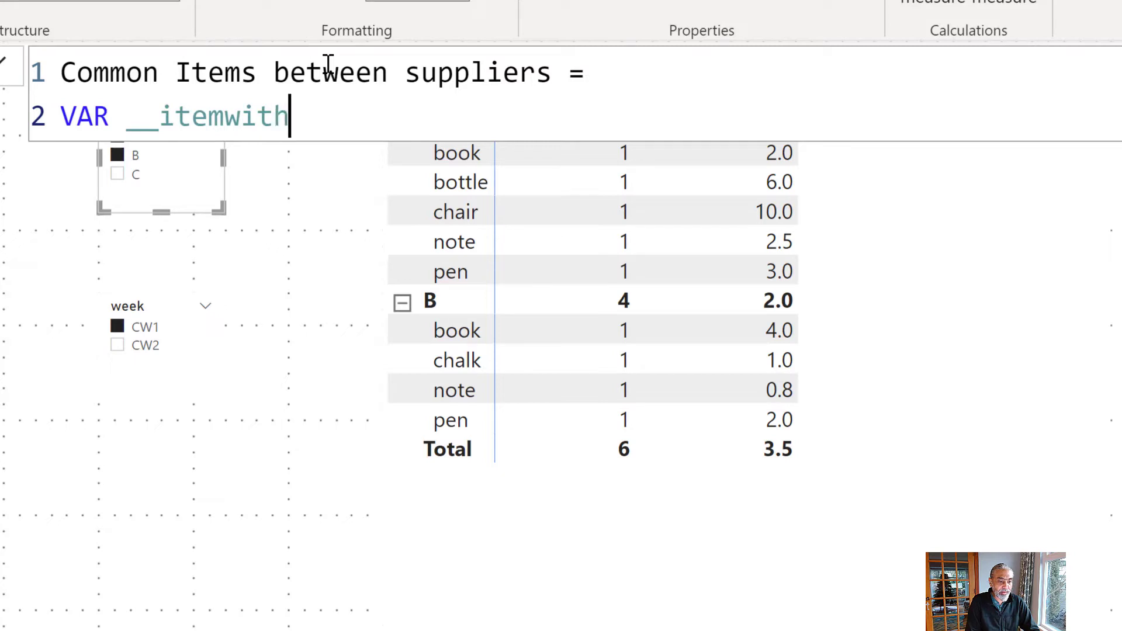
{"action": "type", "text": "Su"}
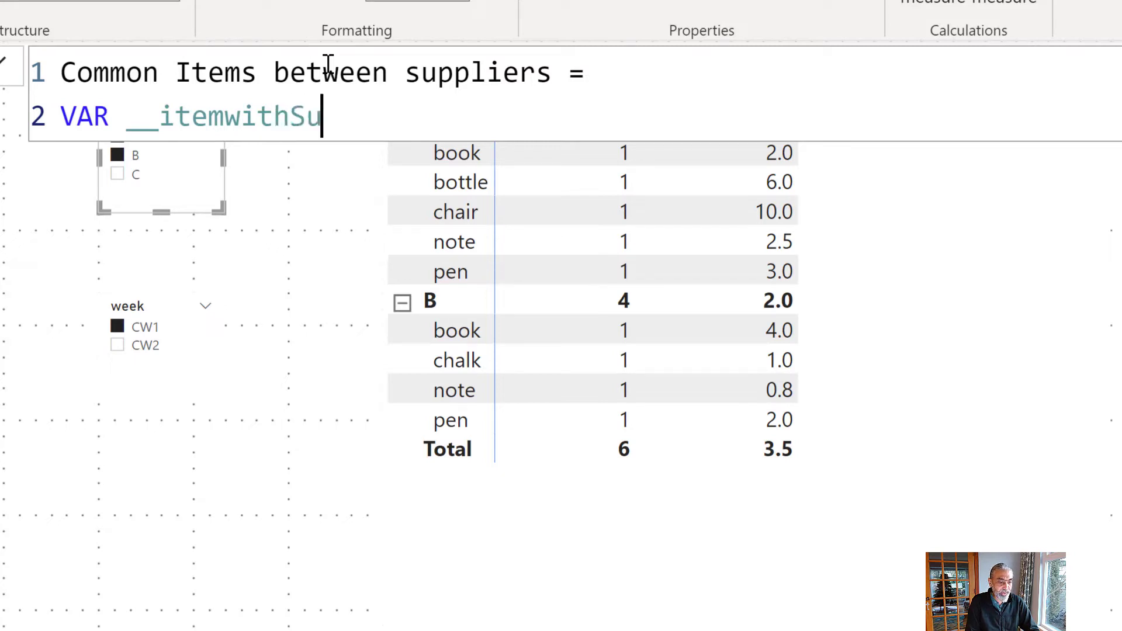
{"action": "type", "text": "pplierCount ="}
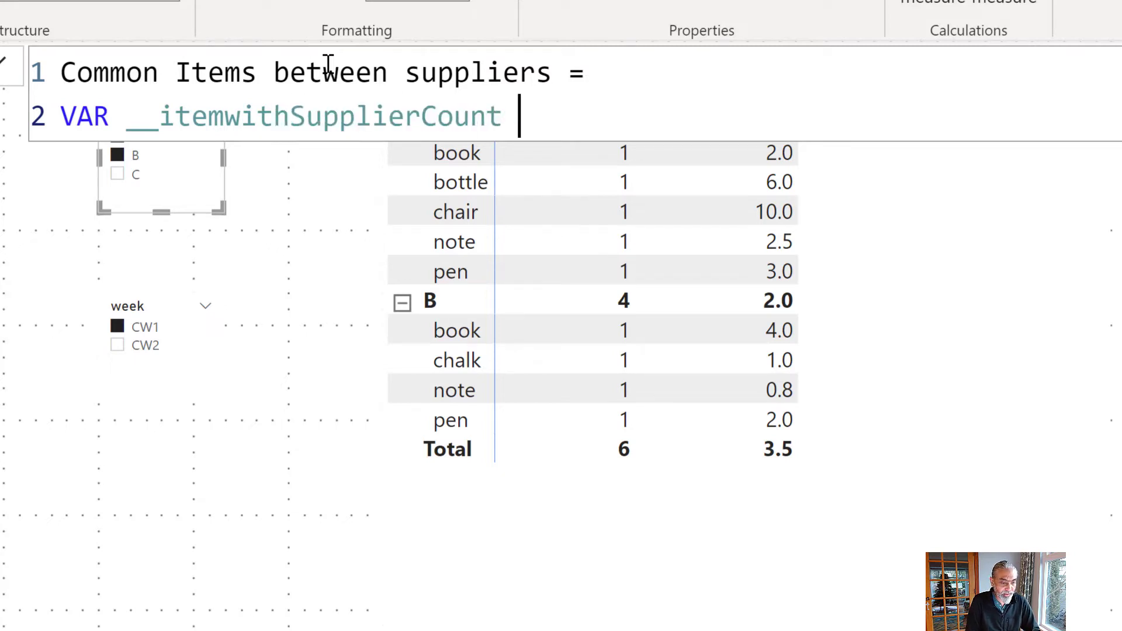
{"action": "key", "text": "Return"}
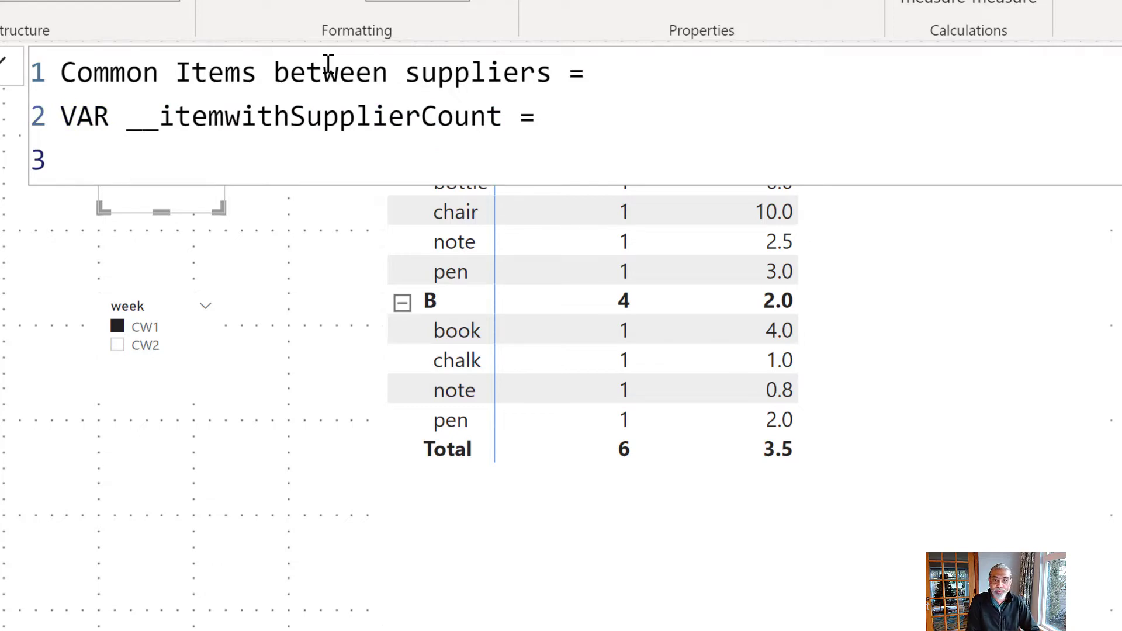
Begin the variable's expression with SUMMARIZE, using ALLSELECTED ( Sheet1 ) as its table argument
{"action": "key", "text": "Tab"}
{"action": "type", "text": "SUMMARIZE ("}
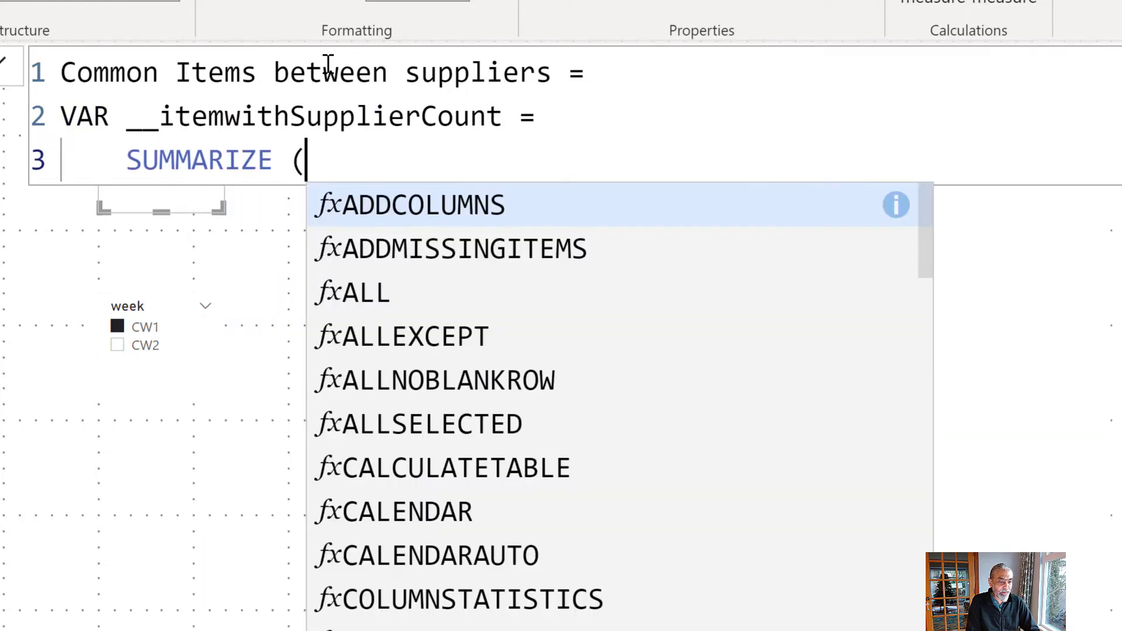
{"action": "key", "text": "shift+Return"}
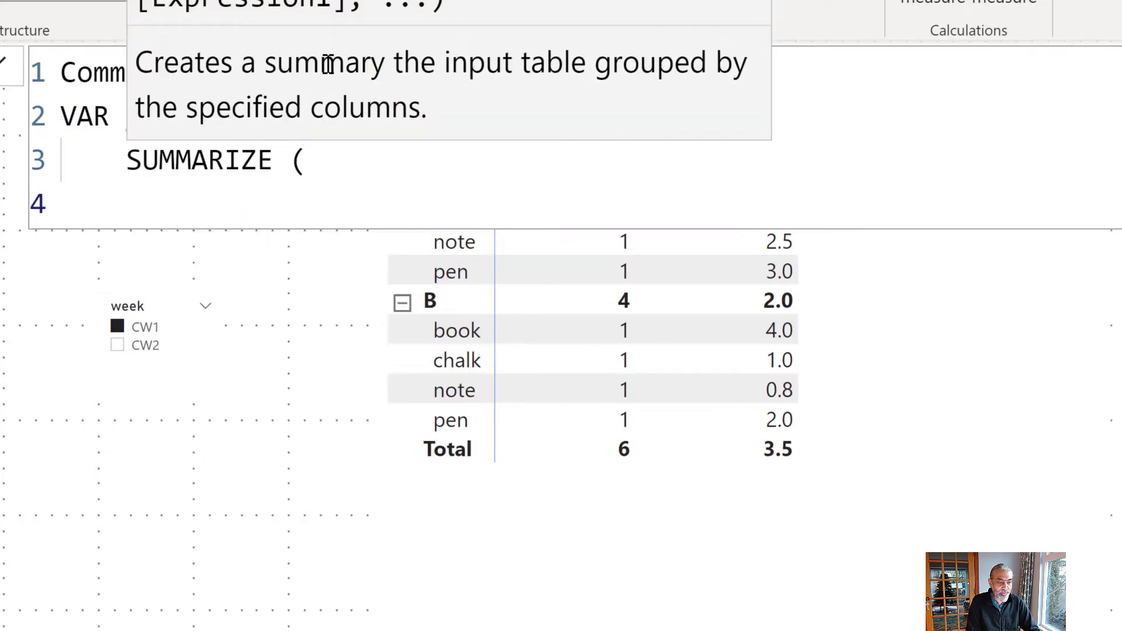
{"action": "key", "text": "Tab"}
{"action": "type", "text": "ALLSEL"}
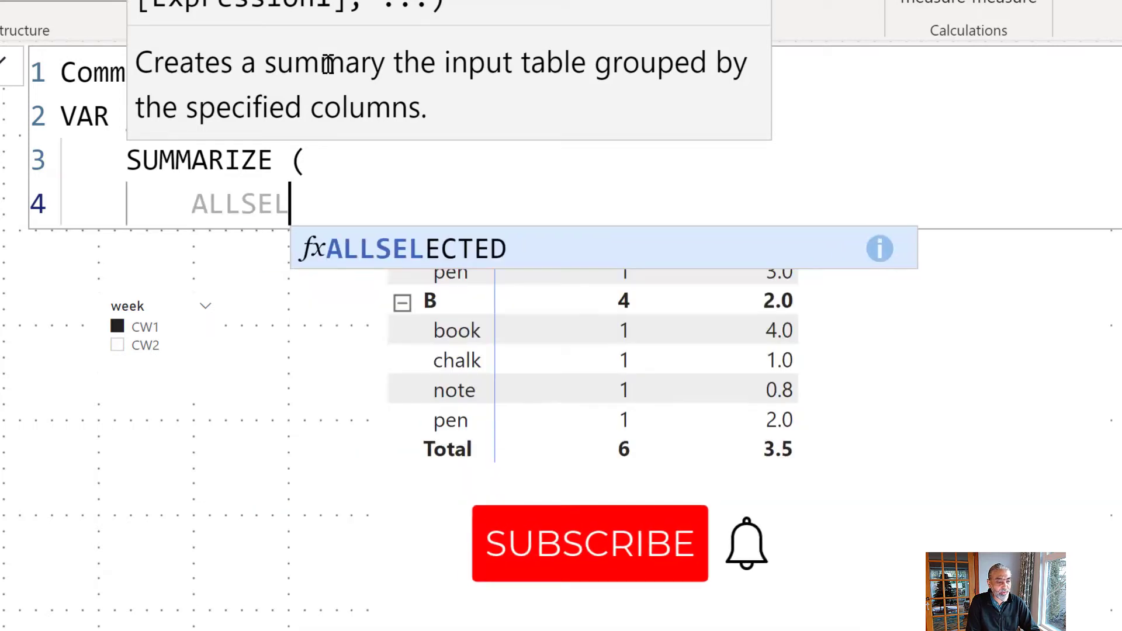
{"action": "type", "text": "CTED ( Sheet"}
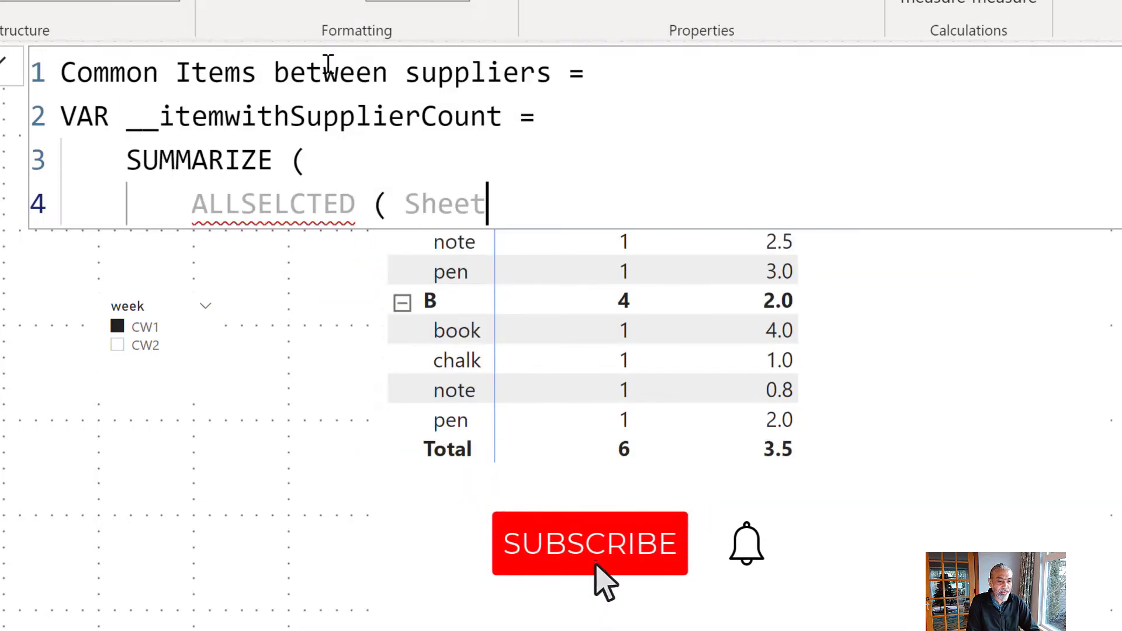
{"action": "type", "text": "1 )"}
{"action": "key", "text": "Left"}
{"action": "key", "text": "Left"}
{"action": "key", "text": "Left"}
{"action": "key", "text": "Left"}
{"action": "key", "text": "Left"}
{"action": "key", "text": "Left"}
{"action": "key", "text": "Left"}
{"action": "key", "text": "Left"}
{"action": "key", "text": "Left"}
{"action": "key", "text": "Left"}
{"action": "key", "text": "Left"}
{"action": "key", "text": "Left"}
{"action": "key", "text": "Left"}
{"action": "key", "text": "Left"}
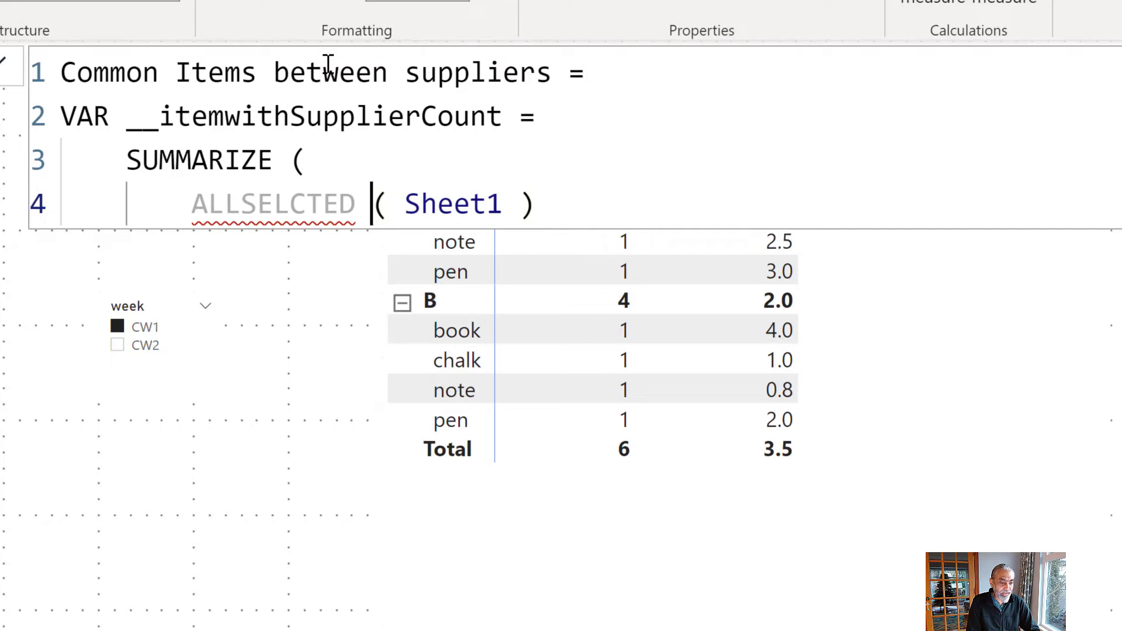
{"action": "key", "text": "Left"}
{"action": "type", "text": "E"}
{"action": "key", "text": "ctrl+Right"}
{"action": "key", "text": "End"}
{"action": "type", "text": ","}
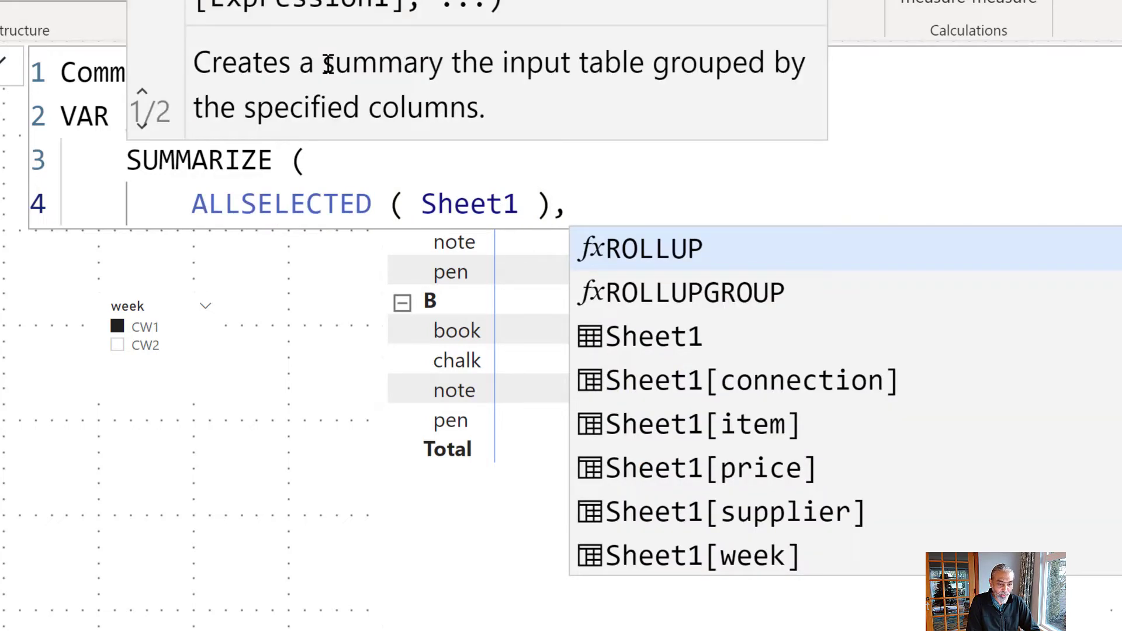
Add Sheet1[item] on a new line as the group-by column of SUMMARIZE
{"action": "key", "text": "shift+Return"}
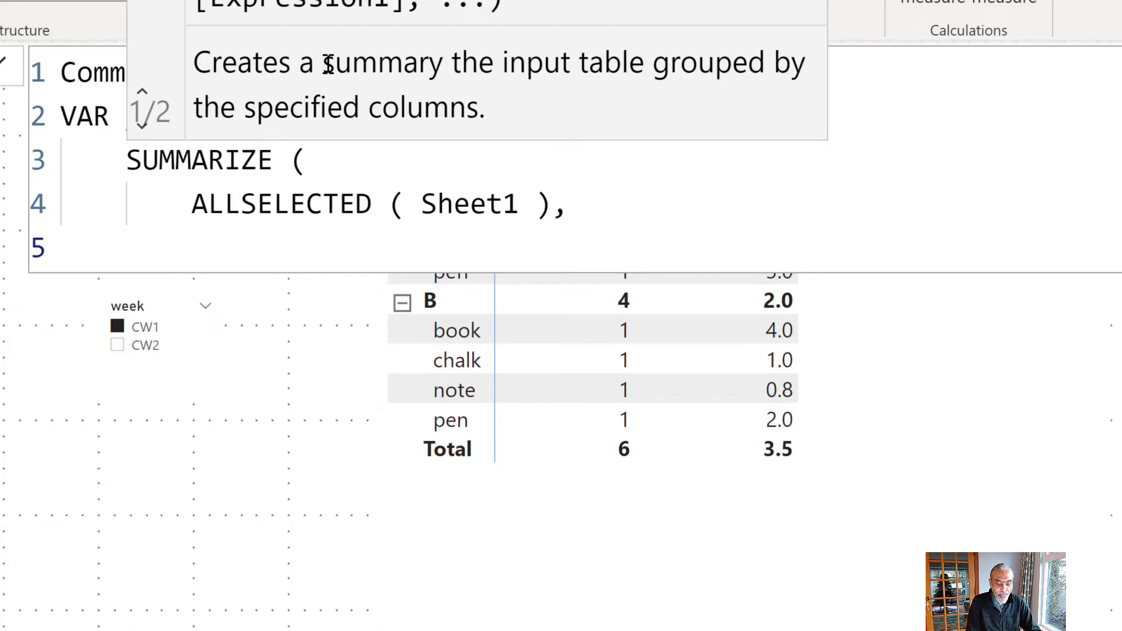
{"action": "type", "text": "Sheet"}
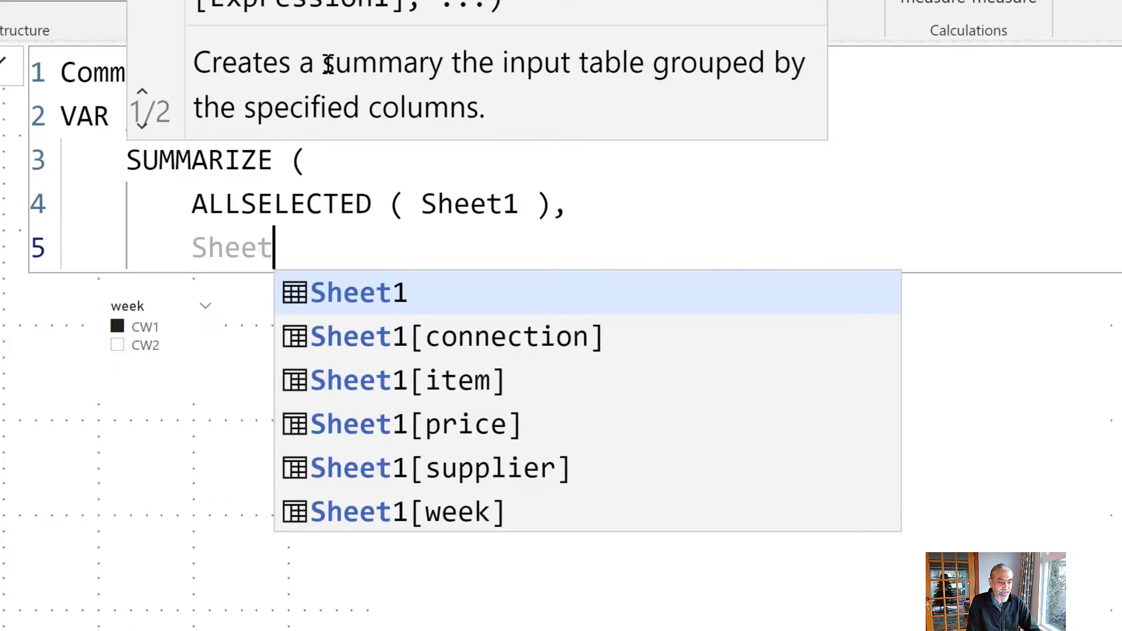
{"action": "key", "text": "Down"}
{"action": "key", "text": "Down"}
{"action": "key", "text": "Tab"}
{"action": "type", "text": ","}
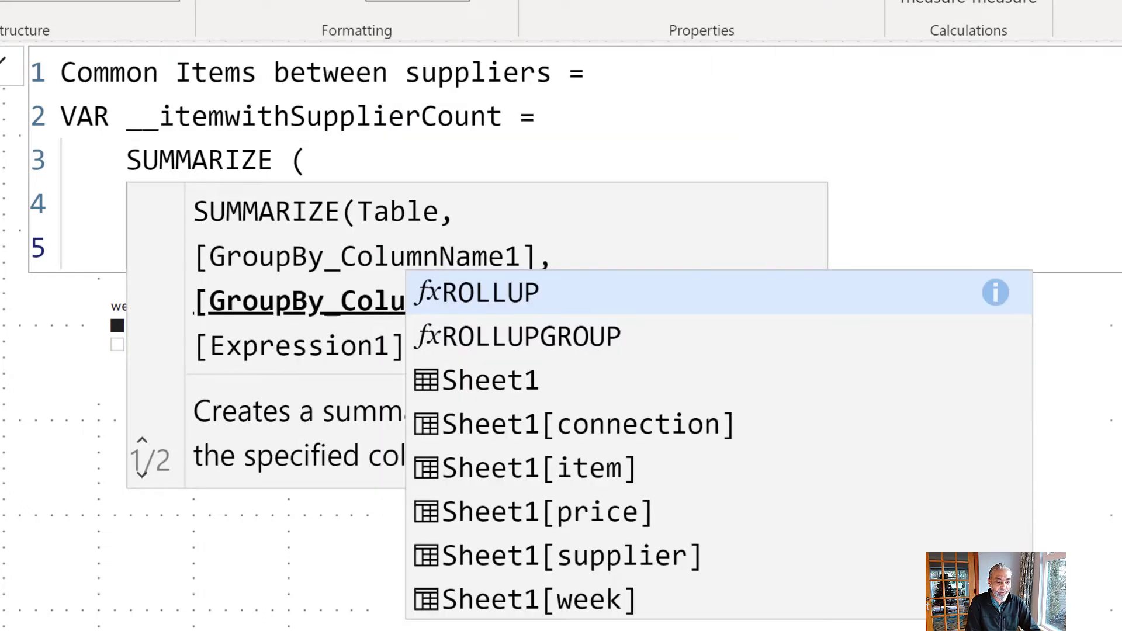
{"action": "key", "text": "Escape"}
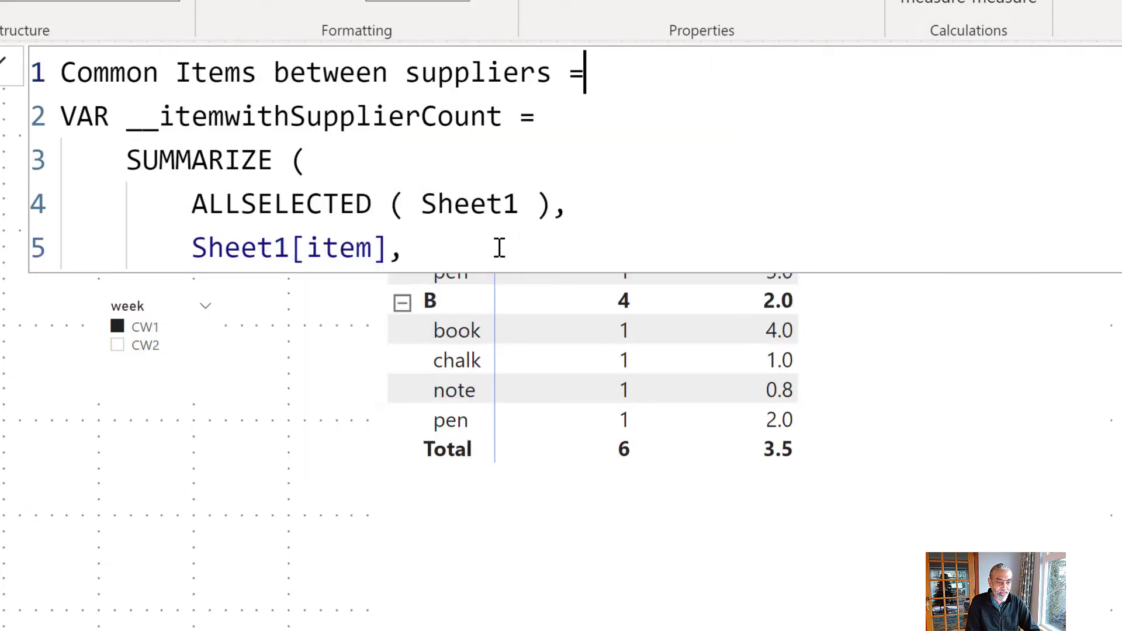
{"action": "key", "text": "shift+Return"}
{"action": "type", "text": "\"@Di"}
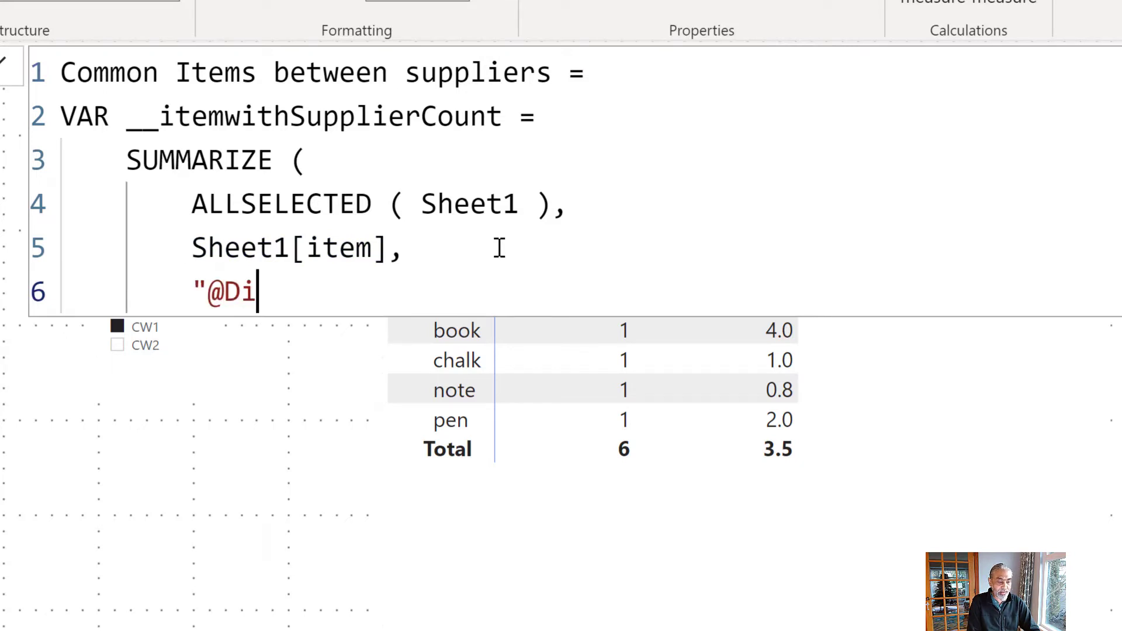
{"action": "key", "text": "BackSpace"}
{"action": "key", "text": "BackSpace"}
{"action": "type", "text": "Suppl"}
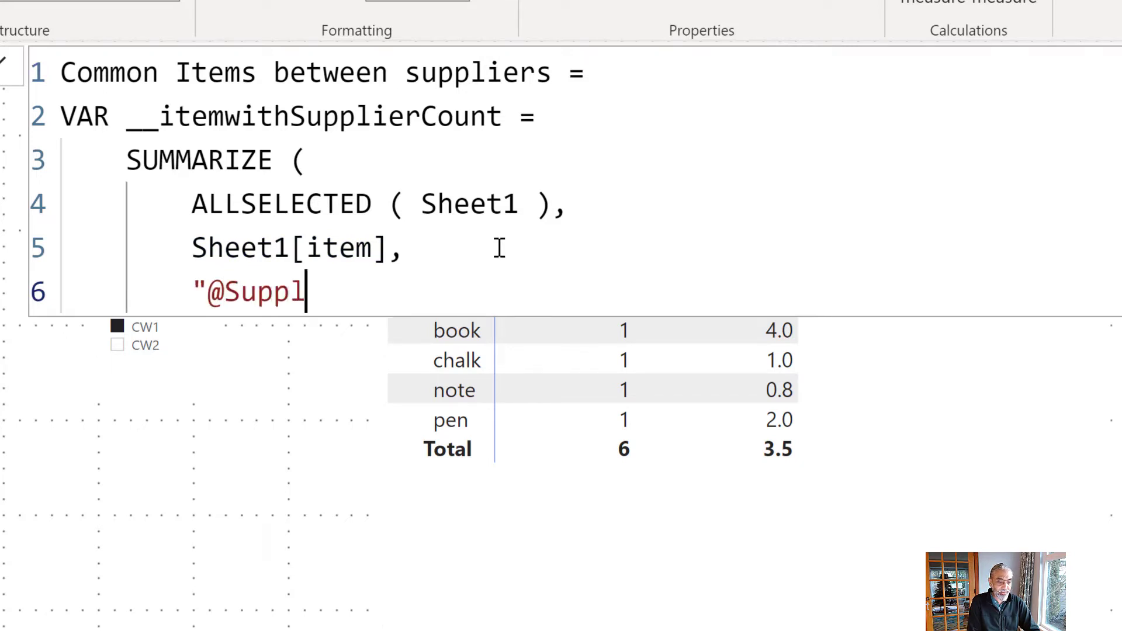
{"action": "type", "text": "ierCount\", DIST"}
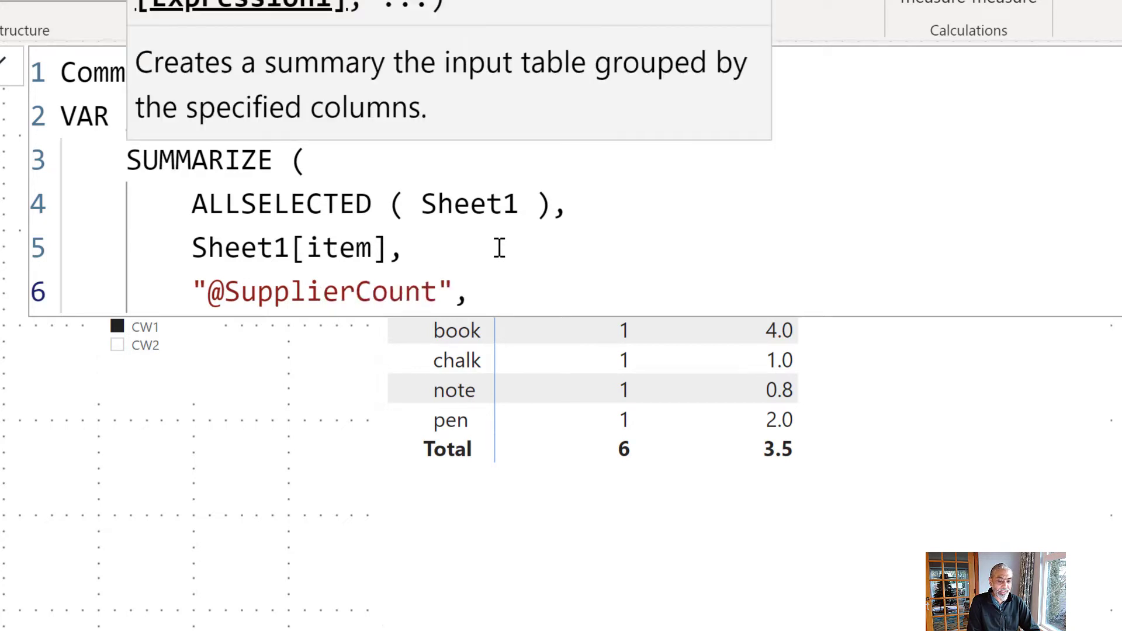
{"action": "type", "text": "INCTCOUNT ( @"}
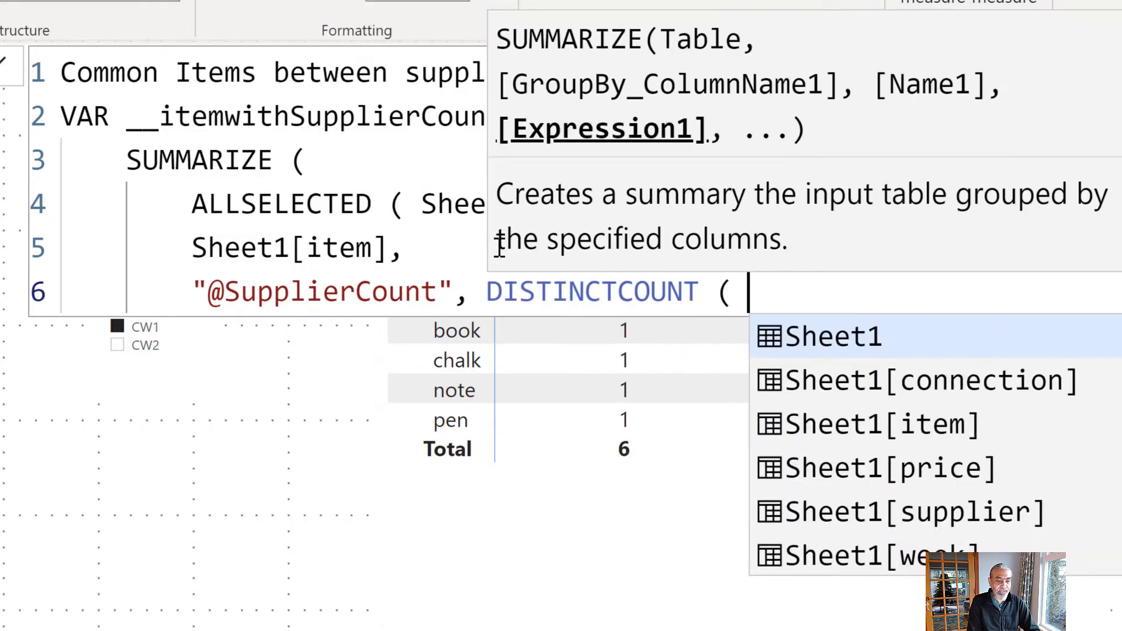
{"action": "key", "text": "BackSpace"}
{"action": "type", "text": "[Su"}
{"action": "key", "text": "BackSpace"}
{"action": "key", "text": "BackSpace"}
{"action": "key", "text": "BackSpace"}
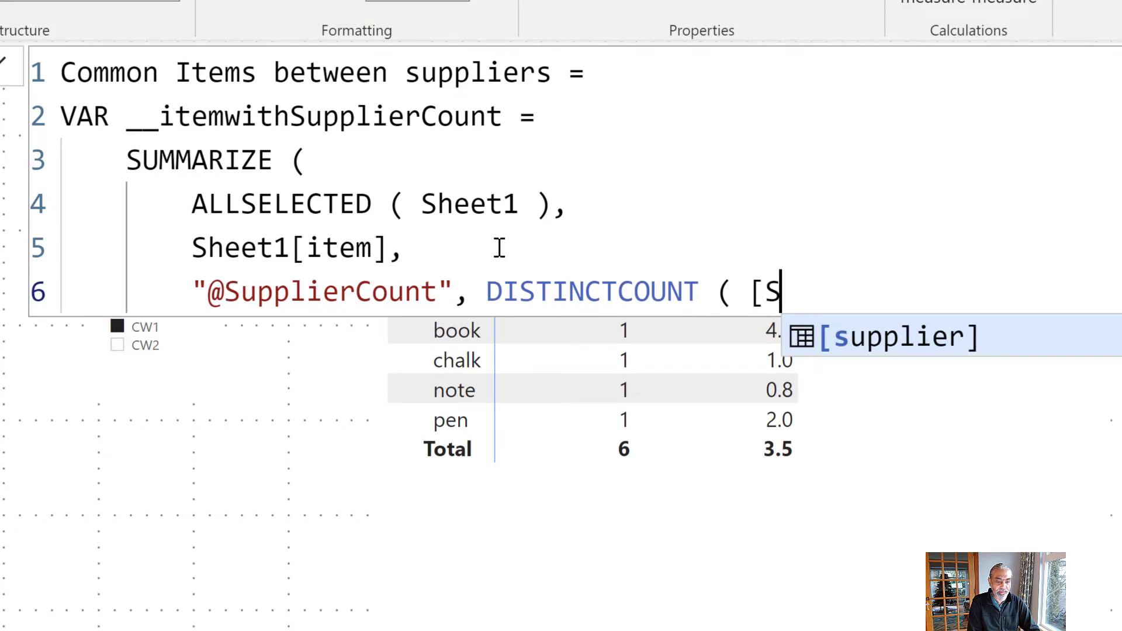
{"action": "type", "text": "Sheet"}
{"action": "key", "text": "Down"}
{"action": "key", "text": "Down"}
{"action": "key", "text": "Down"}
{"action": "key", "text": "Down"}
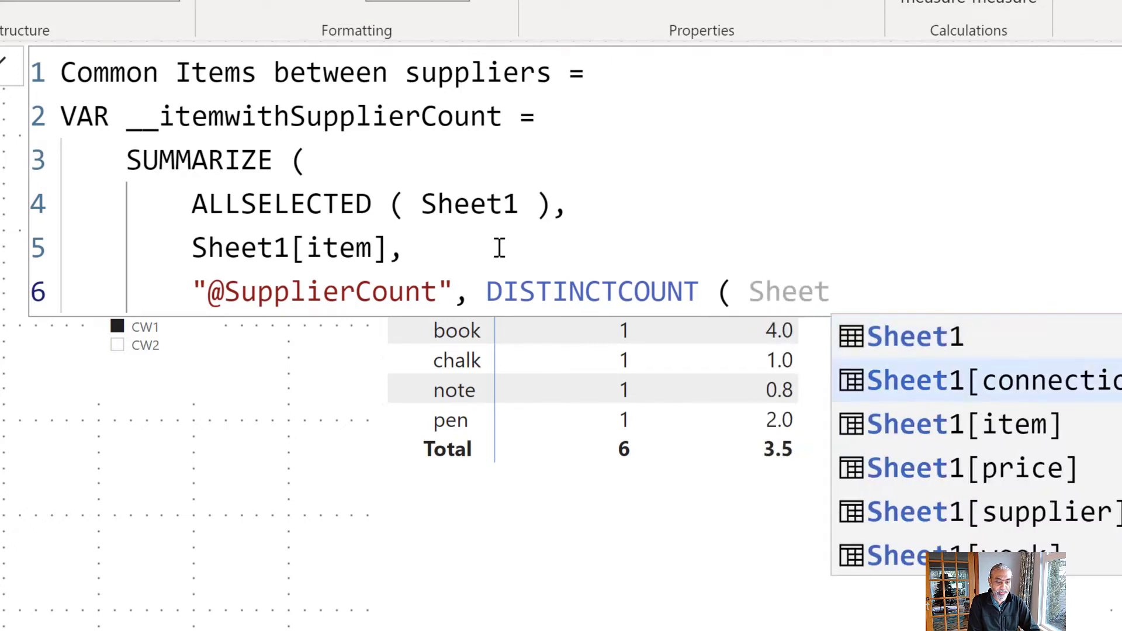
{"action": "key", "text": "Tab"}
{"action": "type", "text": ")"}
Close the SUMMARIZE call on its own line and add RETURN, unindented, on the line below
{"action": "key", "text": "shift+Return"}
{"action": "type", "text": ")"}
{"action": "key", "text": "shift+Return"}
{"action": "type", "text": ")"}
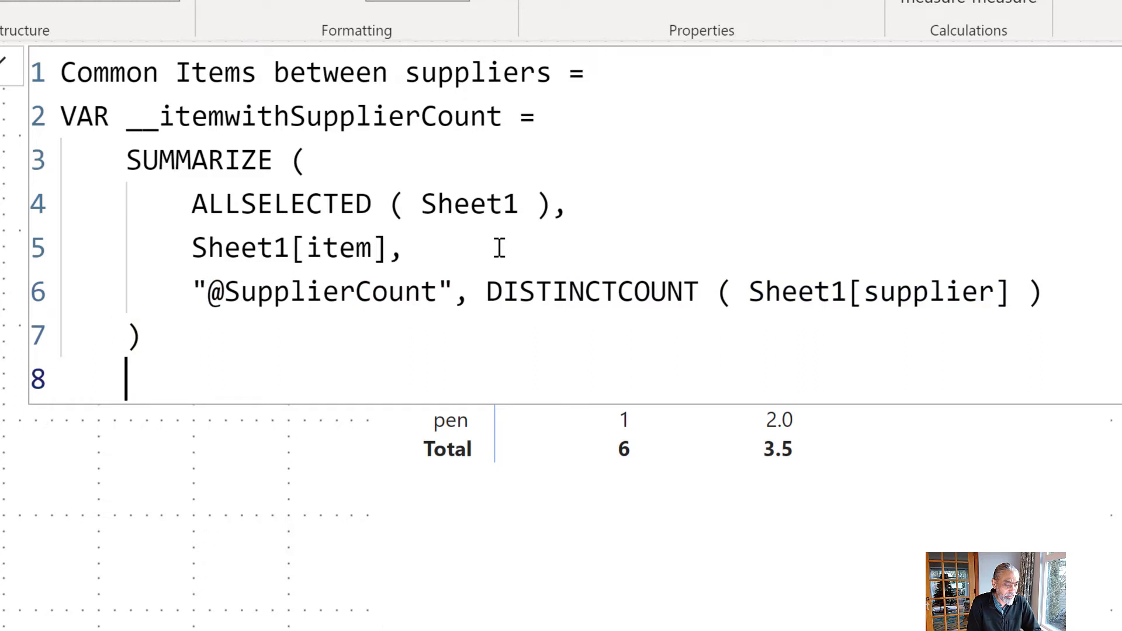
{"action": "key", "text": "BackSpace"}
{"action": "key", "text": "BackSpace"}
{"action": "key", "text": "Up"}
{"action": "key", "text": "Right"}
{"action": "key", "text": "Right"}
{"action": "key", "text": "Right"}
{"action": "key", "text": "Right"}
{"action": "key", "text": "Right"}
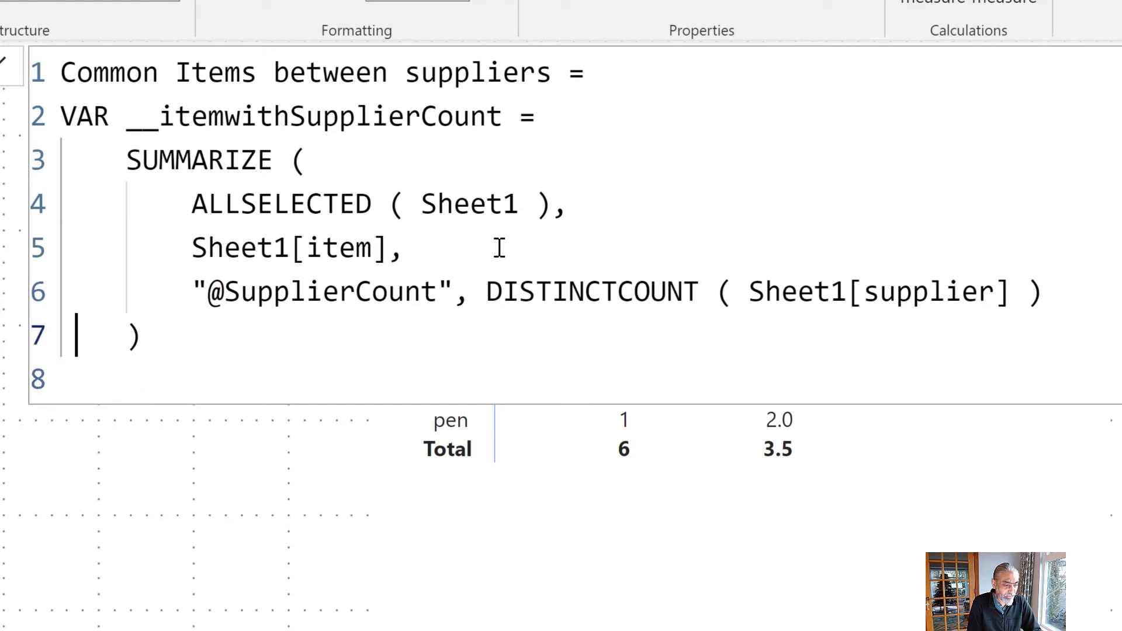
{"action": "key", "text": "Down"}
{"action": "type", "text": "RETURN"}
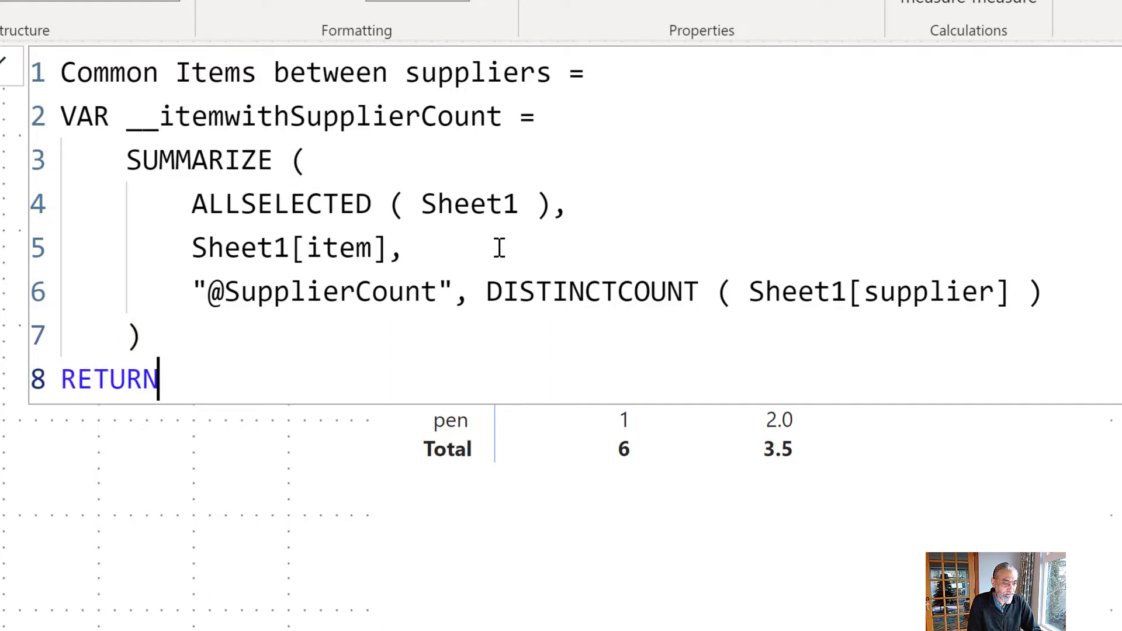
Enter COUNTROWS ( __itemwithSupplierCount ) as the indented result expression beneath RETURN
{"action": "key", "text": "Return"}
{"action": "type", "text": "COOUN"}
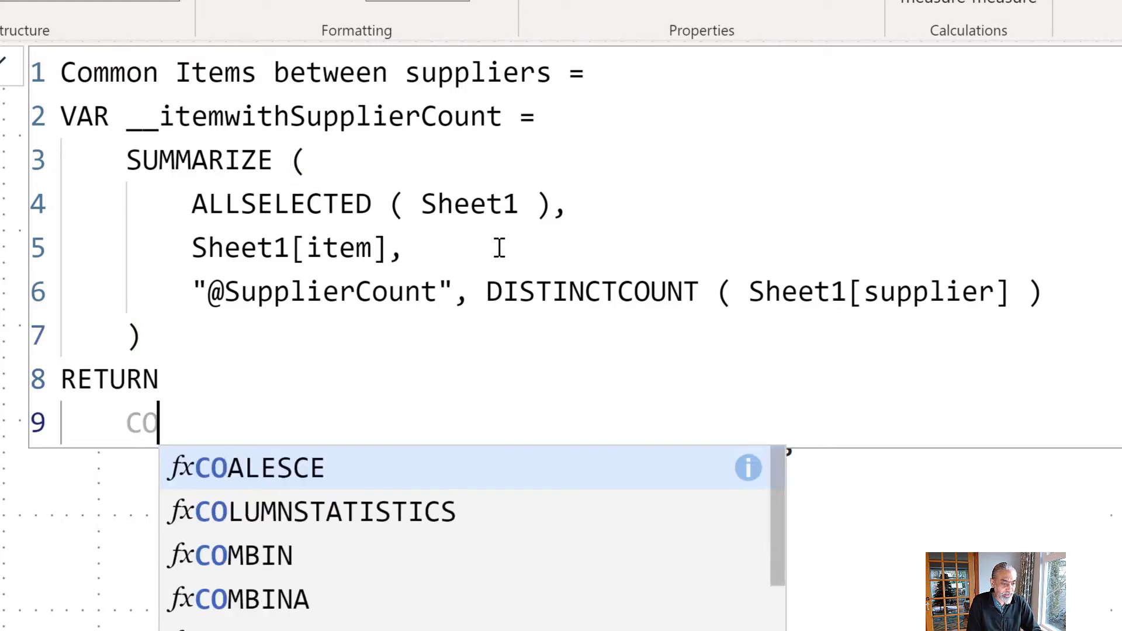
{"action": "key", "text": "BackSpace"}
{"action": "key", "text": "BackSpace"}
{"action": "key", "text": "BackSpace"}
{"action": "type", "text": "U"}
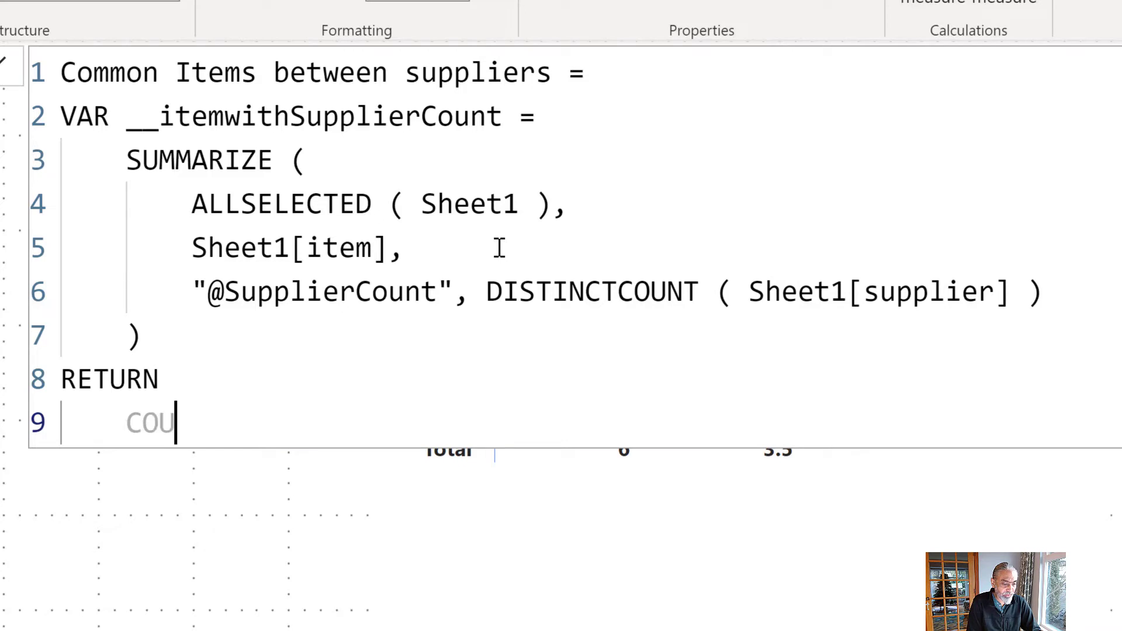
{"action": "type", "text": "NTROWS ( _"}
{"action": "key", "text": "BackSpace"}
{"action": "key", "text": "Escape"}
{"action": "type", "text": "__Item"}
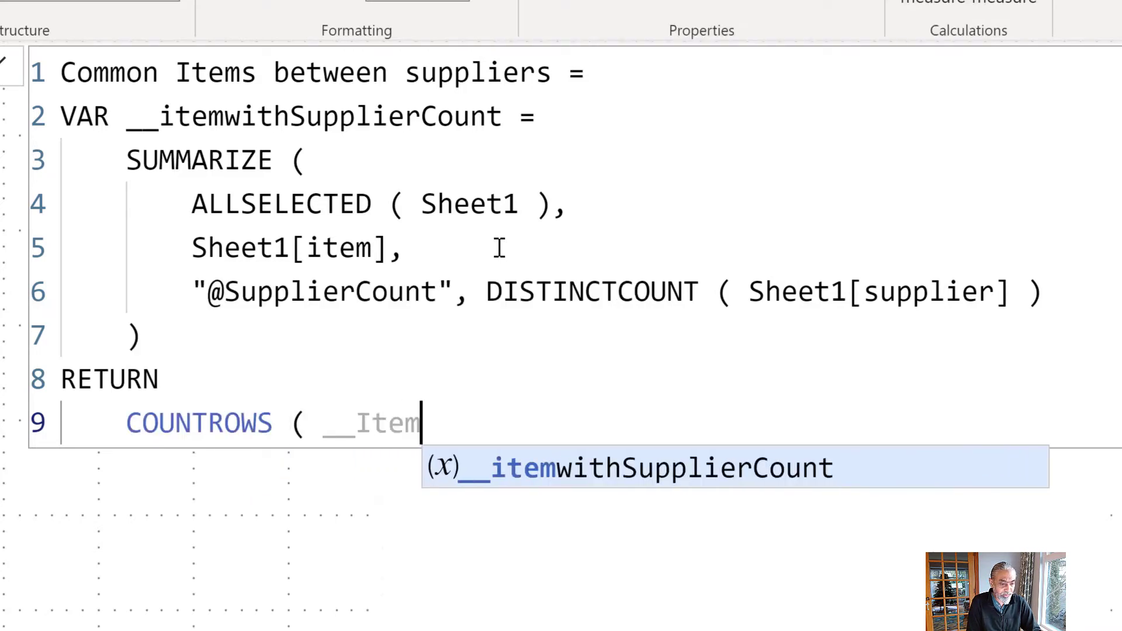
{"action": "key", "text": "Tab"}
{"action": "type", "text": ")"}
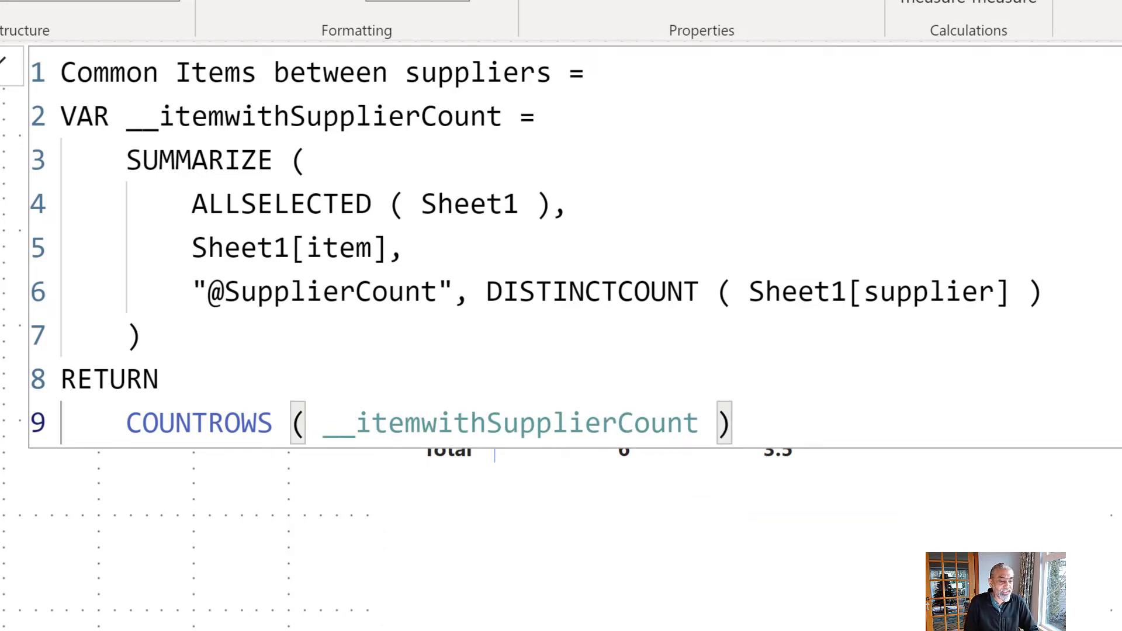
{"action": "left_click_drag", "start_coordinate": [187, 210], "coordinate": [572, 216]}
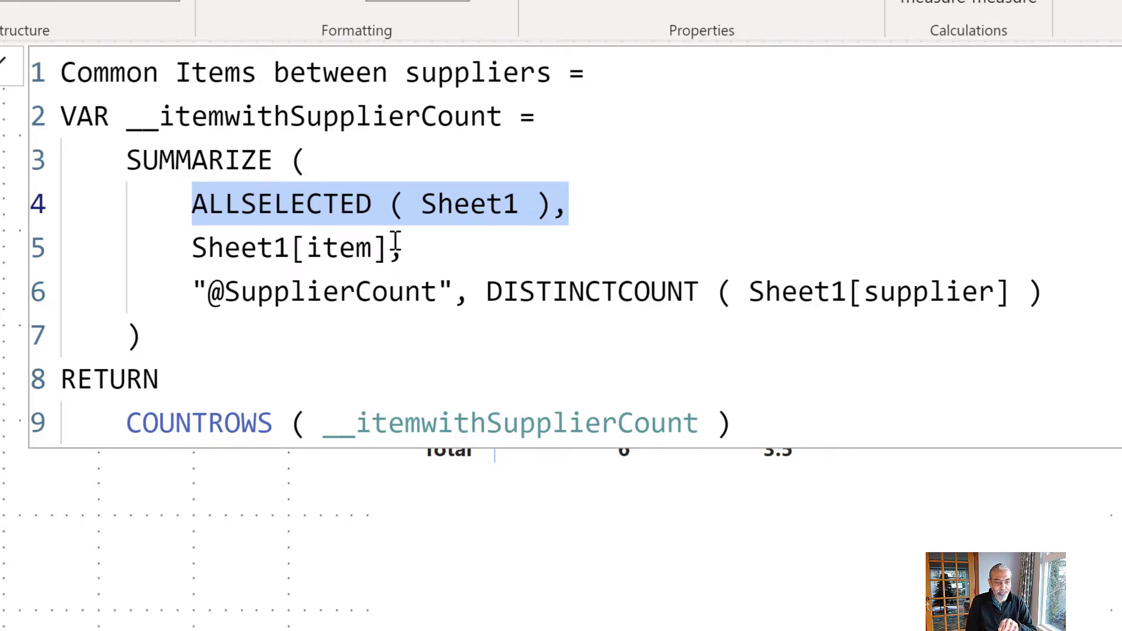
{"action": "left_click", "coordinate": [351, 248]}
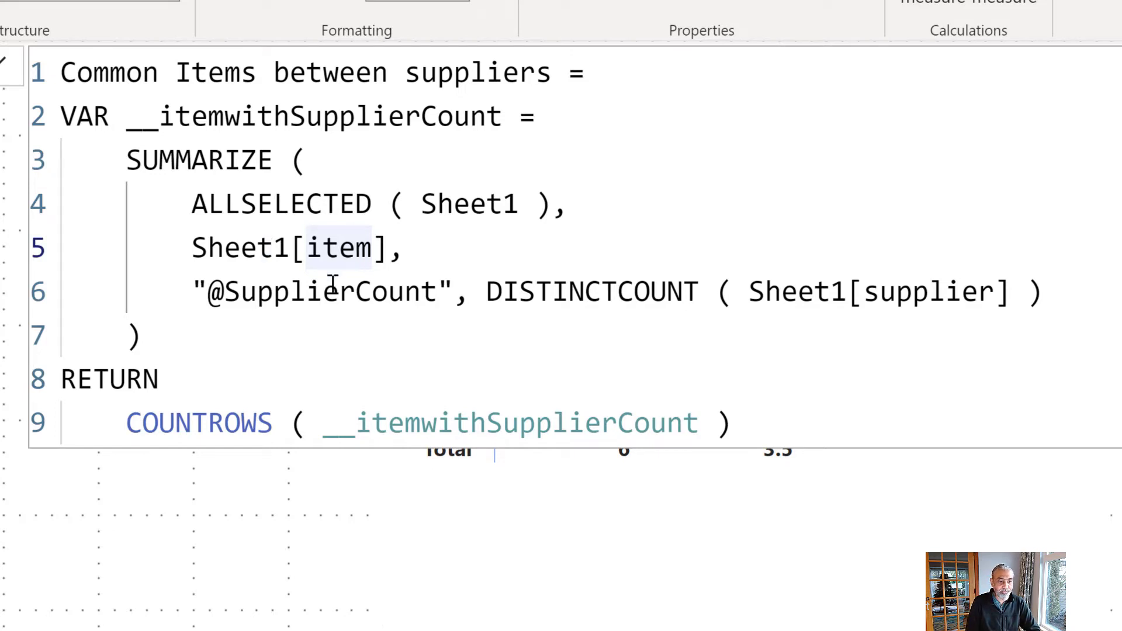
Declare a second variable, __selectedSupplierCount, on a new line between the SUMMARIZE block and RETURN
{"action": "left_click", "coordinate": [223, 337]}
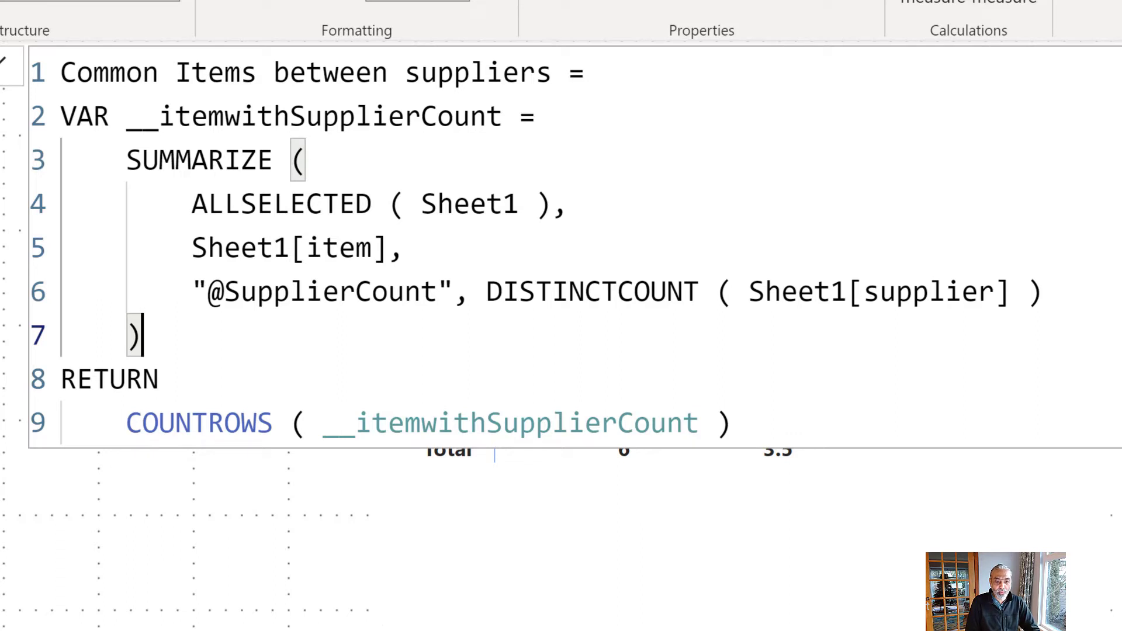
{"action": "left_click", "coordinate": [457, 153]}
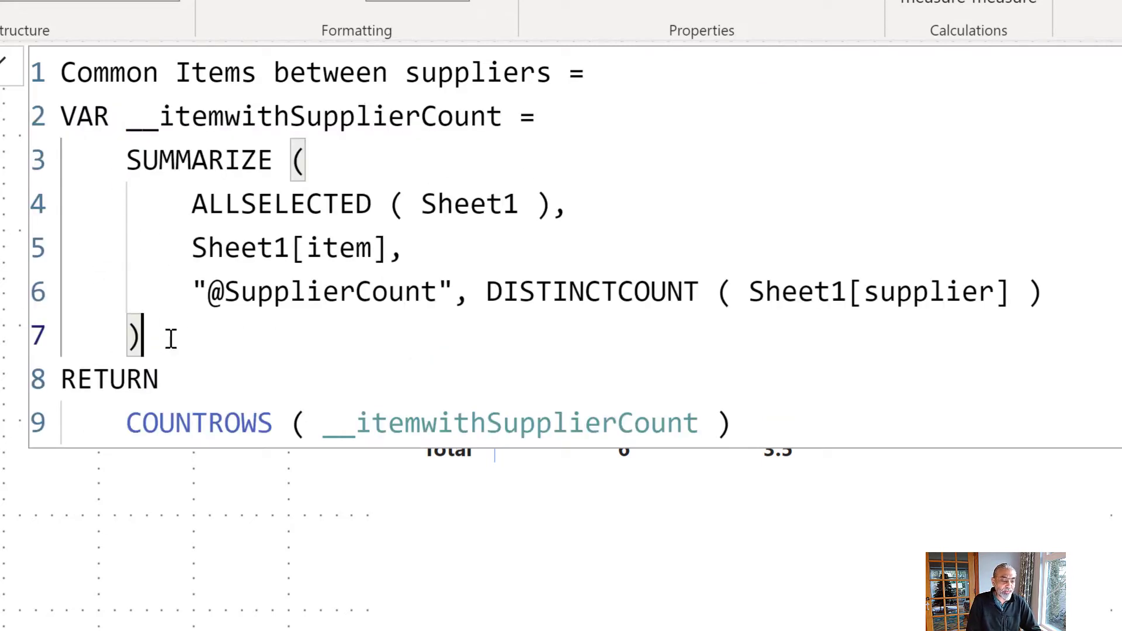
{"action": "key", "text": "Return"}
{"action": "key", "text": "BackSpace"}
{"action": "type", "text": "VAR"}
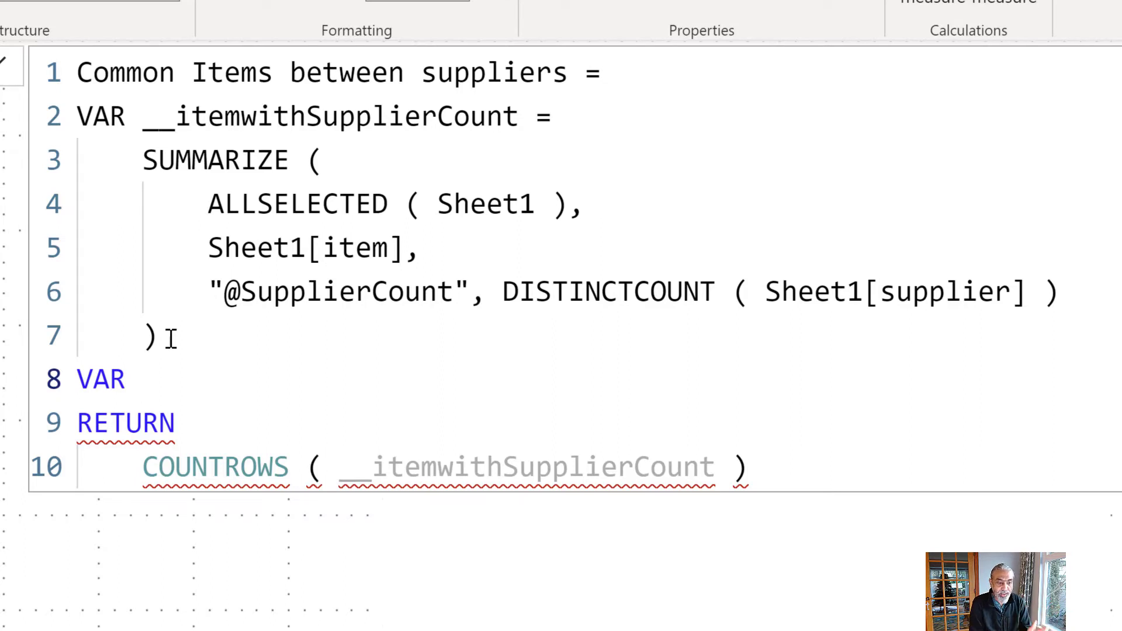
{"action": "type", "text": "_"}
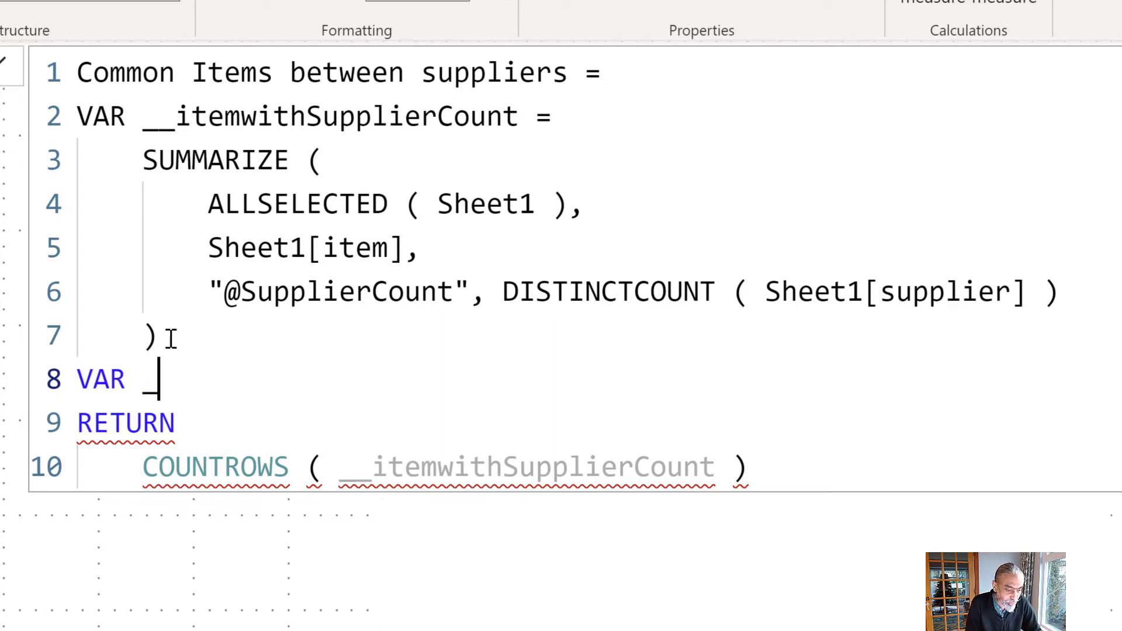
{"action": "type", "text": "_selected"}
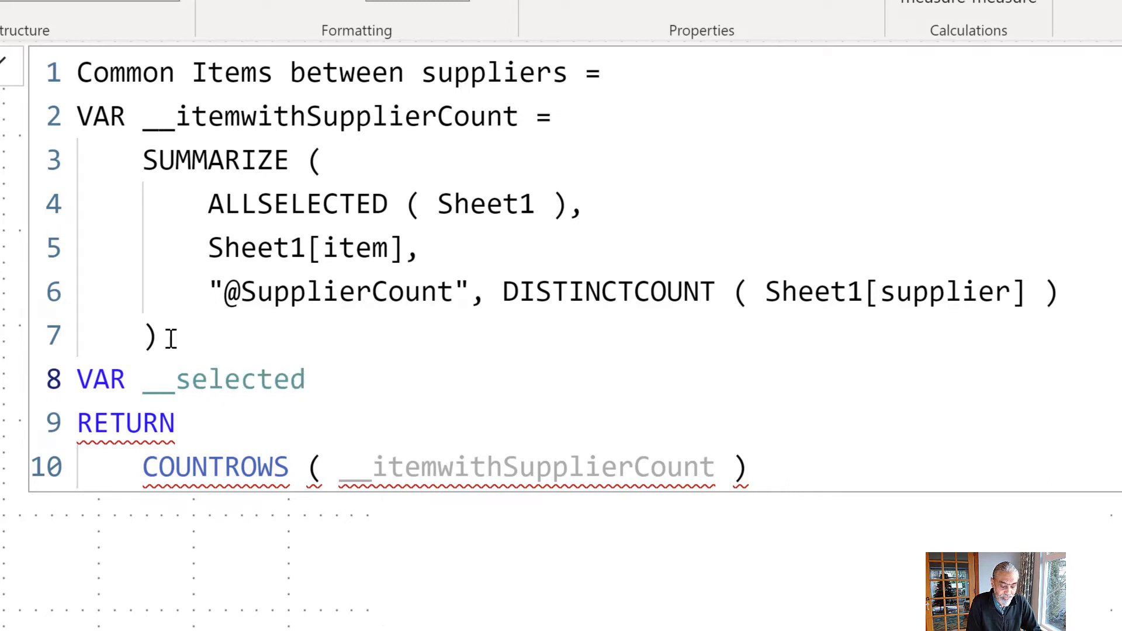
{"action": "type", "text": "SupplierCount = COU"}
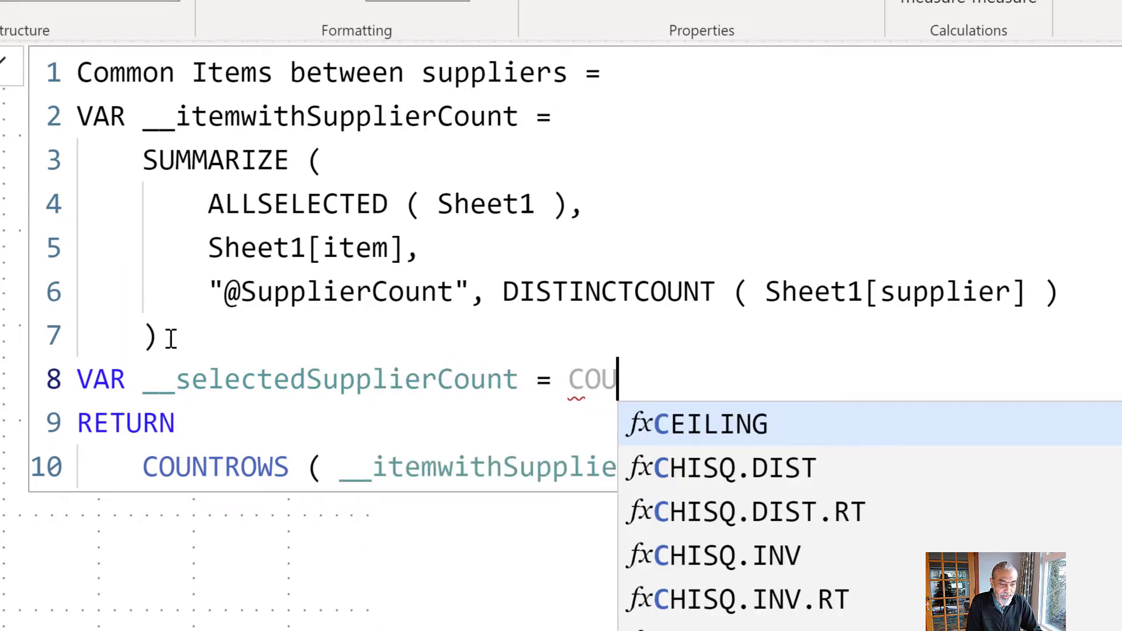
{"action": "type", "text": "NTRO"}
{"action": "key", "text": "BackSpace"}
{"action": "key", "text": "BackSpace"}
{"action": "key", "text": "BackSpace"}
{"action": "key", "text": "BackSpace"}
{"action": "key", "text": "BackSpace"}
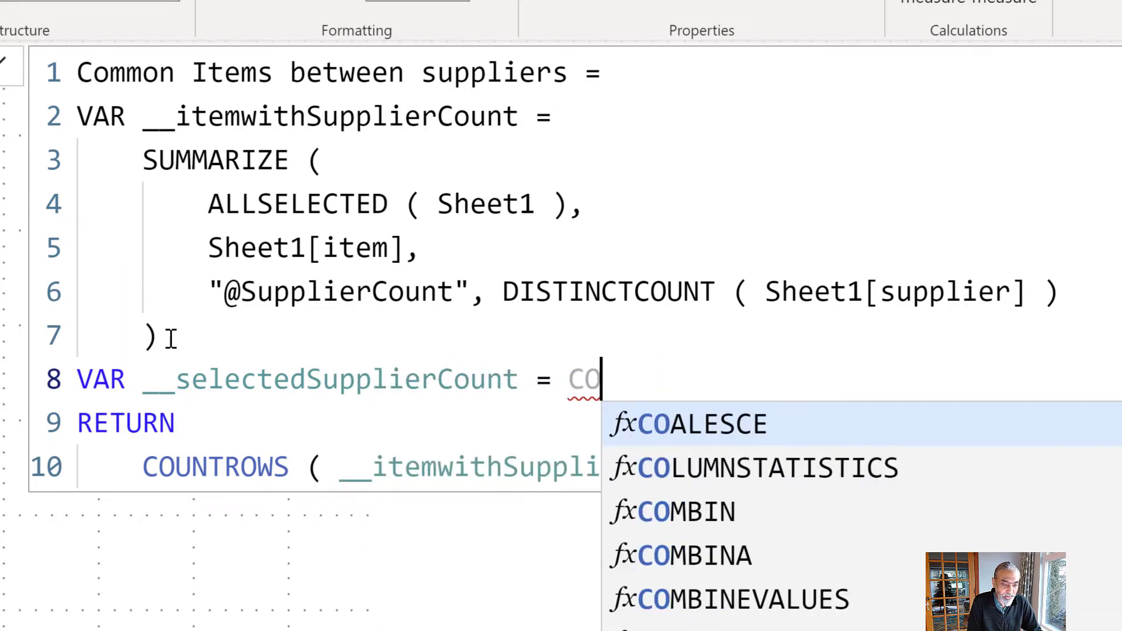
{"action": "key", "text": "BackSpace"}
{"action": "key", "text": "BackSpace"}
Begin the __selectedSupplierCount expression with CALCULATE on its own line and COUNTROWS on the line beneath it
{"action": "type", "text": "CALCU"}
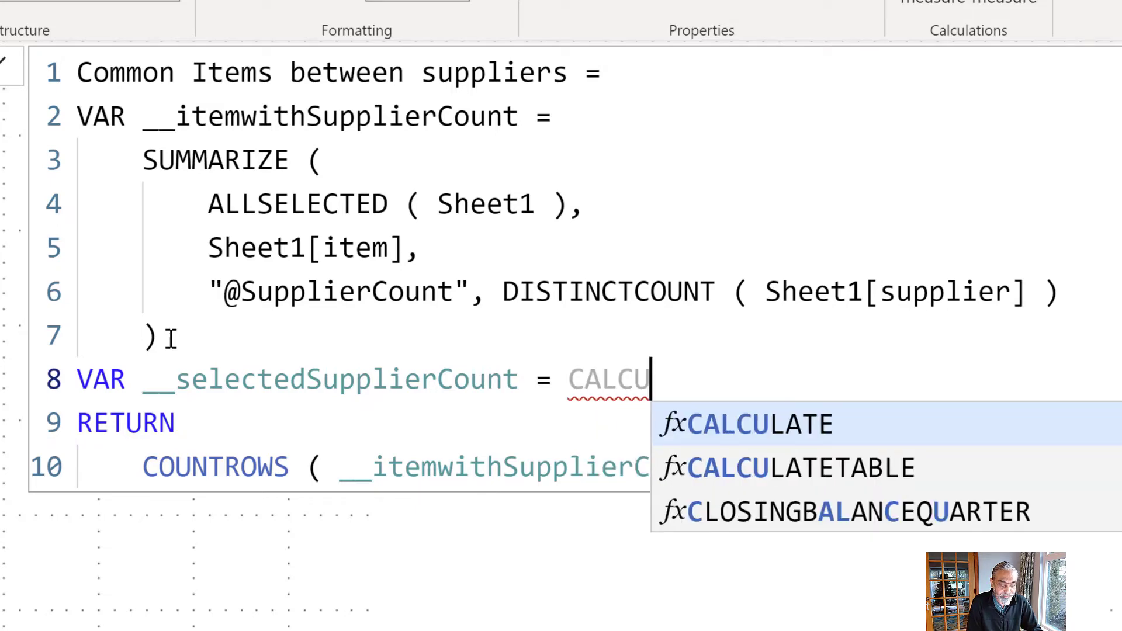
{"action": "key", "text": "Tab"}
{"action": "type", "text": "( COUNT"}
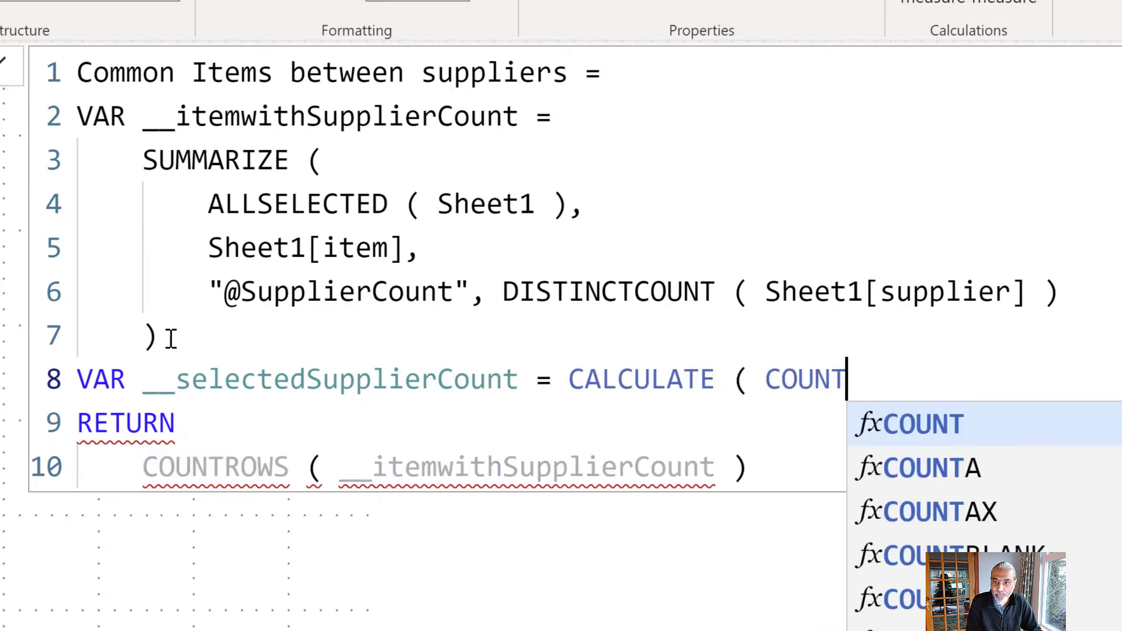
{"action": "type", "text": "ROWS ("}
{"action": "key", "text": "ctrl+Left"}
{"action": "key", "text": "ctrl+Left"}
{"action": "key", "text": "ctrl+Left"}
{"action": "key", "text": "ctrl+Left"}
{"action": "key", "text": "Return"}
{"action": "key", "text": "ctrl+Right"}
{"action": "key", "text": "ctrl+Right"}
{"action": "key", "text": "Right"}
{"action": "key", "text": "Return"}
{"action": "key", "text": "ctrl+Right"}
{"action": "key", "text": "ctrl+Right"}
Nest a DISTINCTCOUNT function inside COUNTROWS and begin its argument with Sheet1
{"action": "type", "text": "D"}
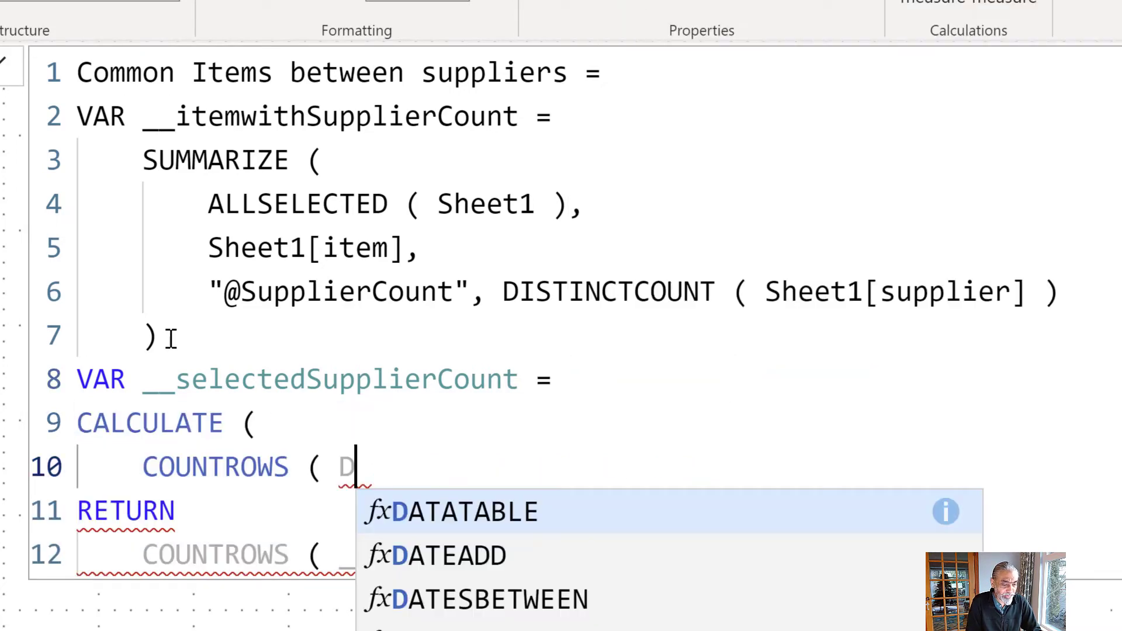
{"action": "type", "text": "ISTINCTCOUNT ( "}
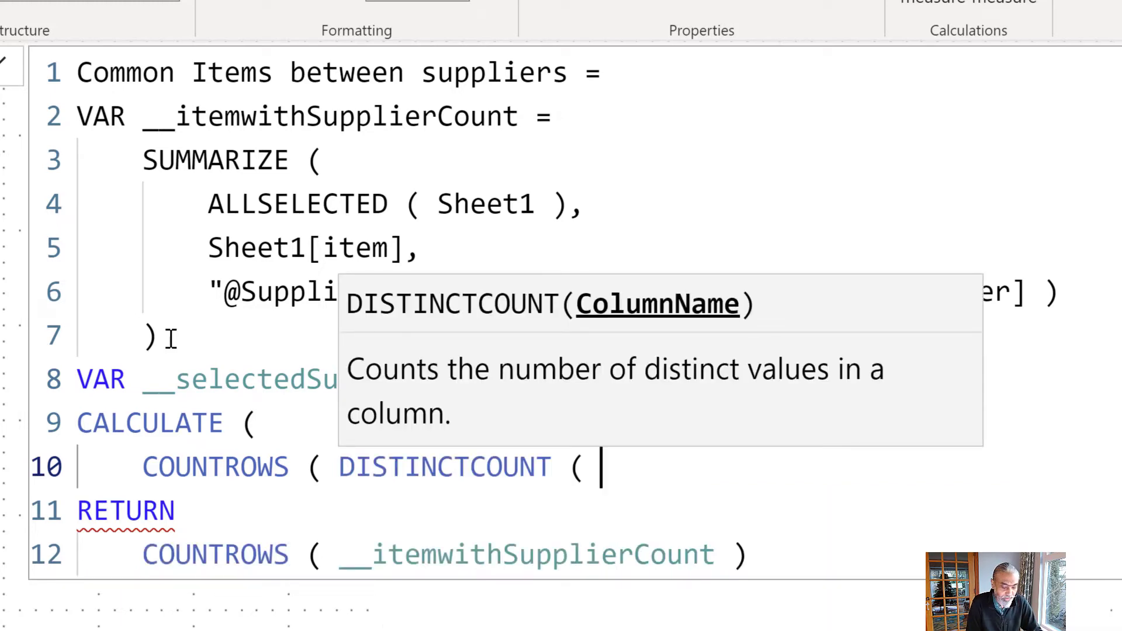
{"action": "type", "text": "Sheet"}
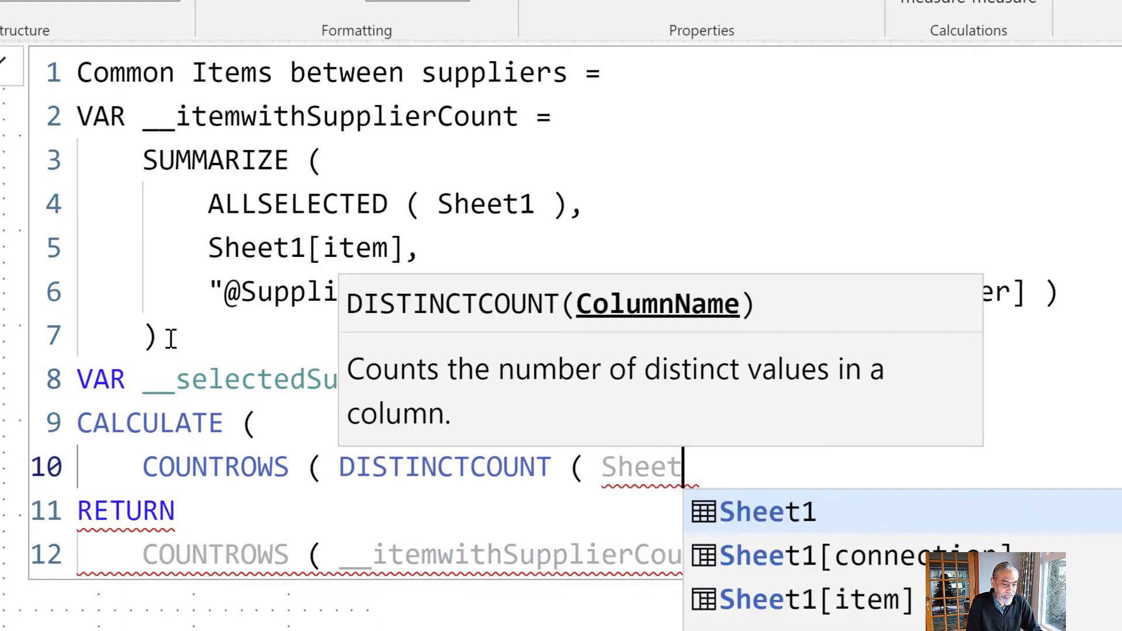
{"action": "type", "text": "1"}
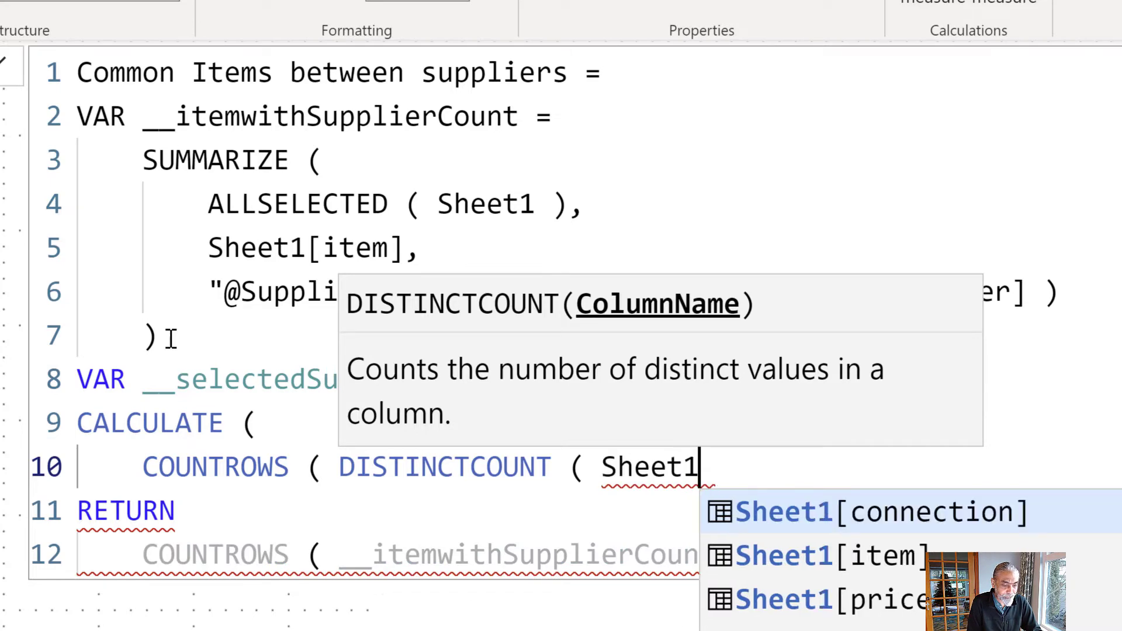
Remove the COUNTROWS wrapper so DISTINCTCOUNT is the direct, indented first argument of CALCULATE
{"action": "double_click", "coordinate": [231, 468]}
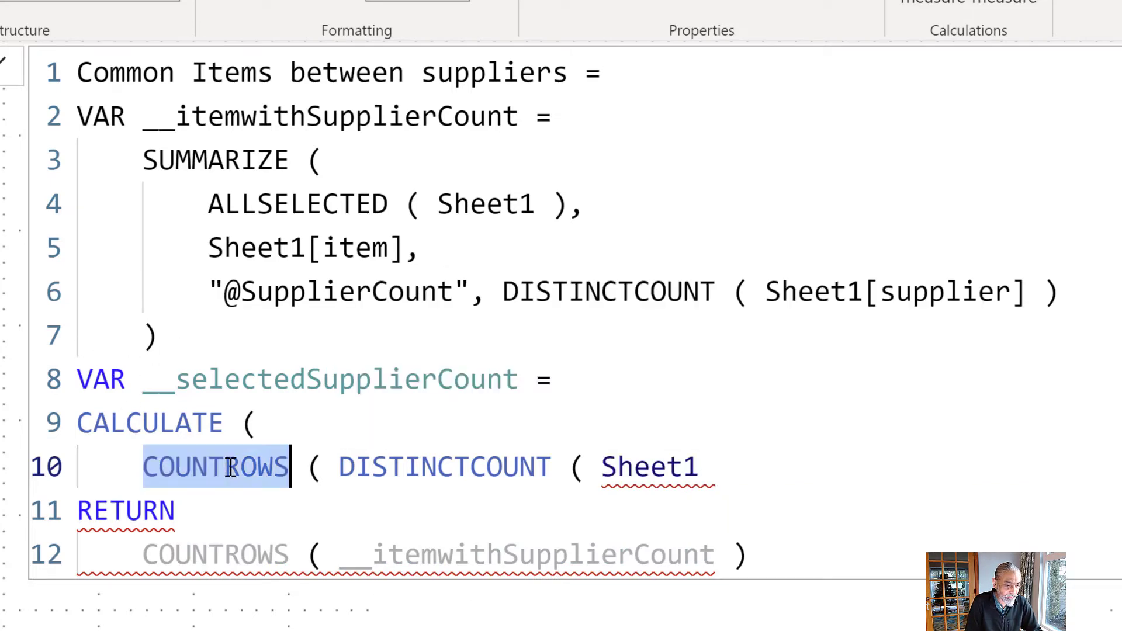
{"action": "key", "text": "Delete"}
{"action": "key", "text": "Delete"}
{"action": "key", "text": "Delete"}
{"action": "key", "text": "Delete"}
{"action": "key", "text": "BackSpace"}
{"action": "key", "text": "Tab"}
Complete the DISTINCTCOUNT argument as Sheet1[supplier] and close the function with a trailing comma
{"action": "key", "text": "ctrl+Right"}
{"action": "key", "text": "ctrl+Right"}
{"action": "key", "text": "ctrl+Right"}
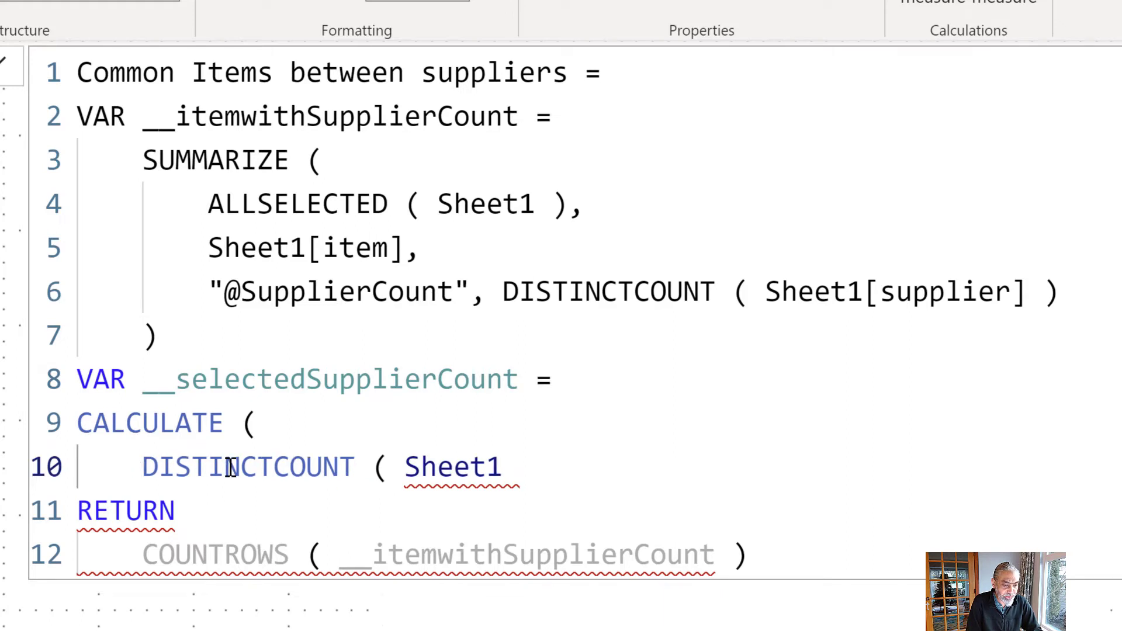
{"action": "type", "text": "[Su"}
{"action": "key", "text": "Tab"}
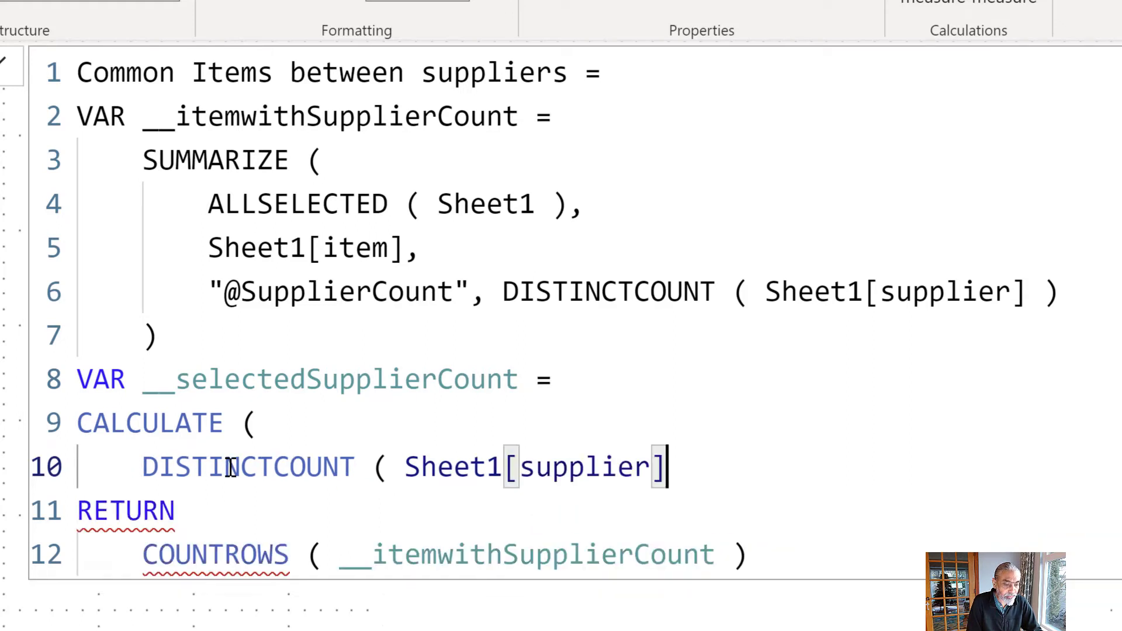
{"action": "type", "text": "),"}
Add ALLSELECTED ( ) on a new line as the CALCULATE filter and close CALCULATE on its own line
{"action": "key", "text": "shift+Return"}
{"action": "type", "text": "A"}
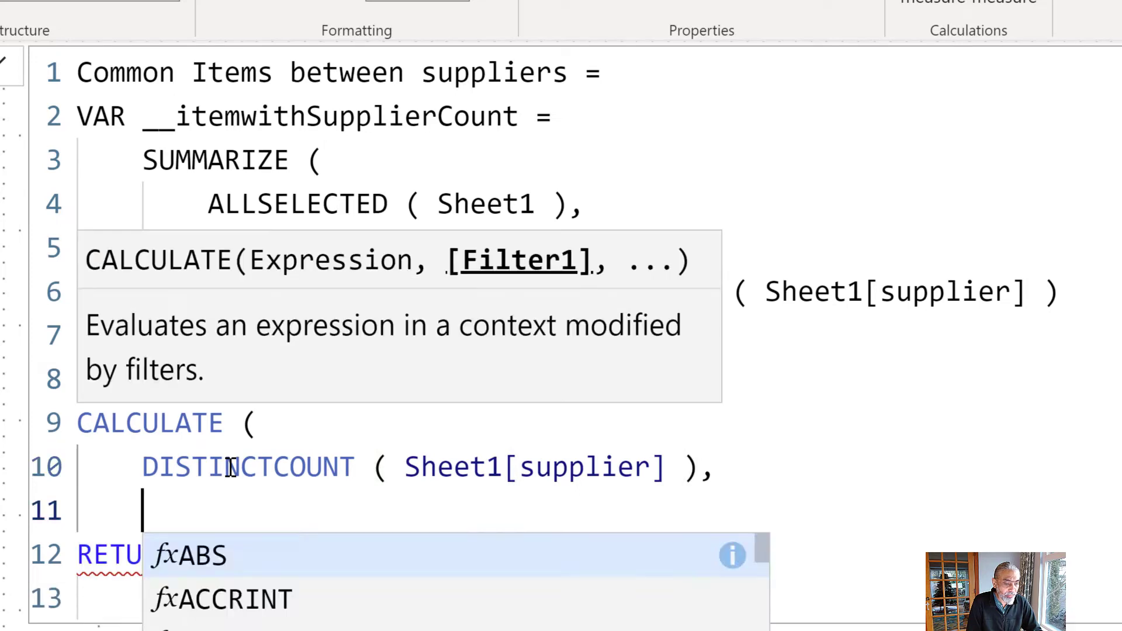
{"action": "type", "text": "LLSEL"}
{"action": "key", "text": "Tab"}
{"action": "key", "text": "BackSpace"}
{"action": "type", "text": "( )"}
{"action": "key", "text": "shift+Return"}
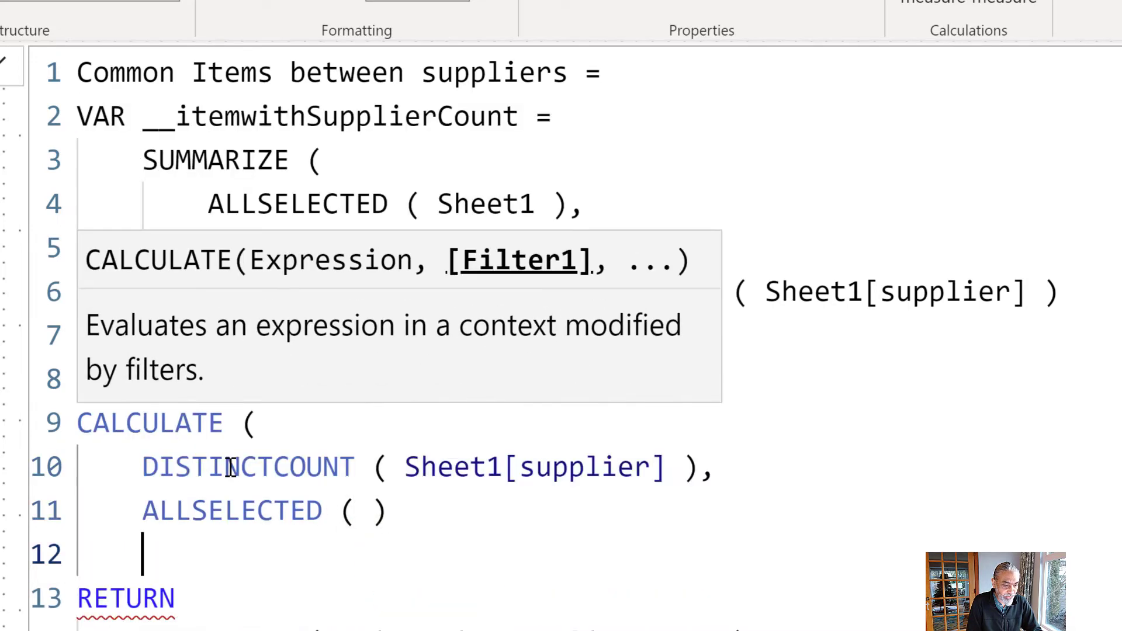
{"action": "type", "text": ")"}
{"action": "key", "text": "Down"}
{"action": "key", "text": "Down"}
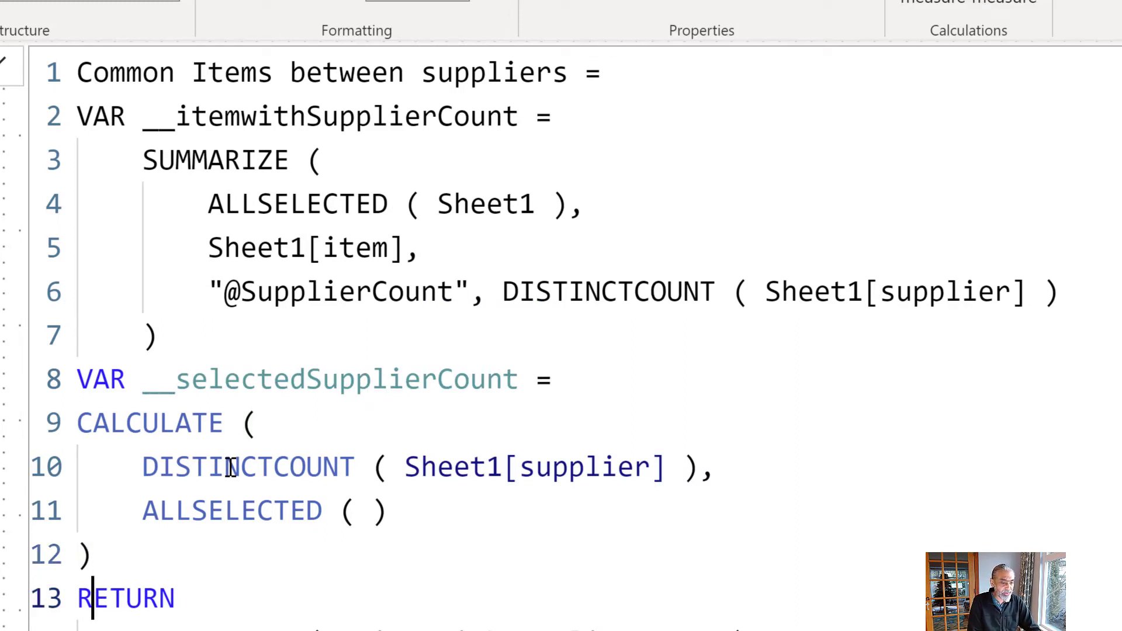
Replace the COUNTROWS expression under RETURN with the variable __selectedSupplierCount
{"action": "double_click", "coordinate": [346, 379]}
{"action": "left_click_drag", "start_coordinate": [142, 626], "coordinate": [750, 625]}
{"action": "left_click", "coordinate": [519, 623]}
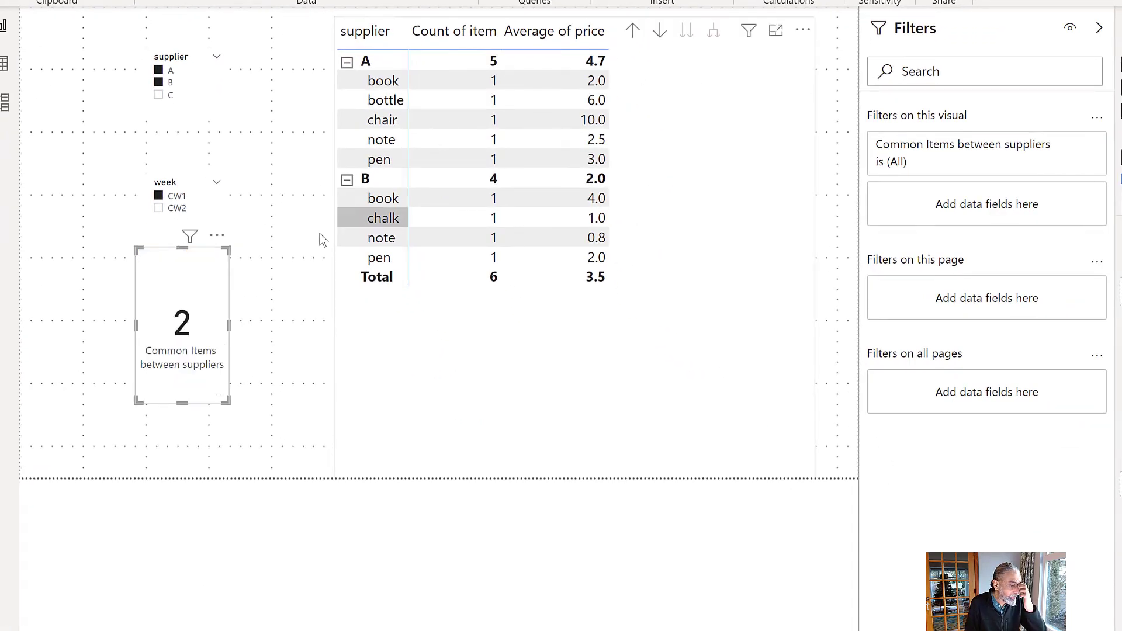
Move the Common Items between suppliers card slightly lower on the canvas, beneath the week slicer
{"action": "left_click_drag", "start_coordinate": [190, 291], "coordinate": [194, 330]}
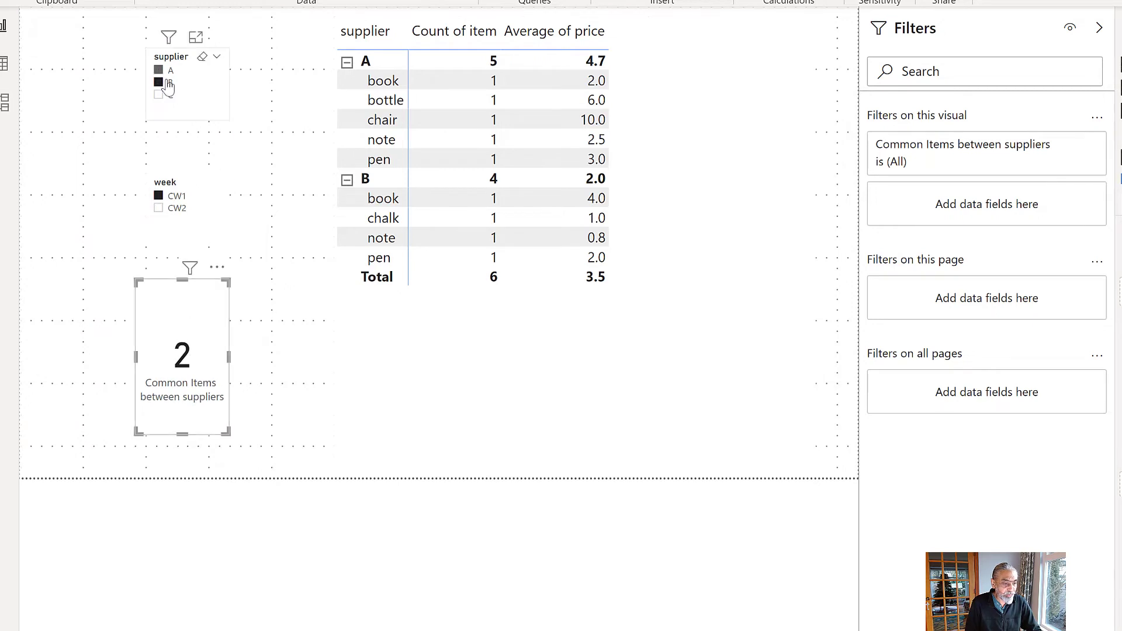
{"action": "left_click", "coordinate": [168, 113]}
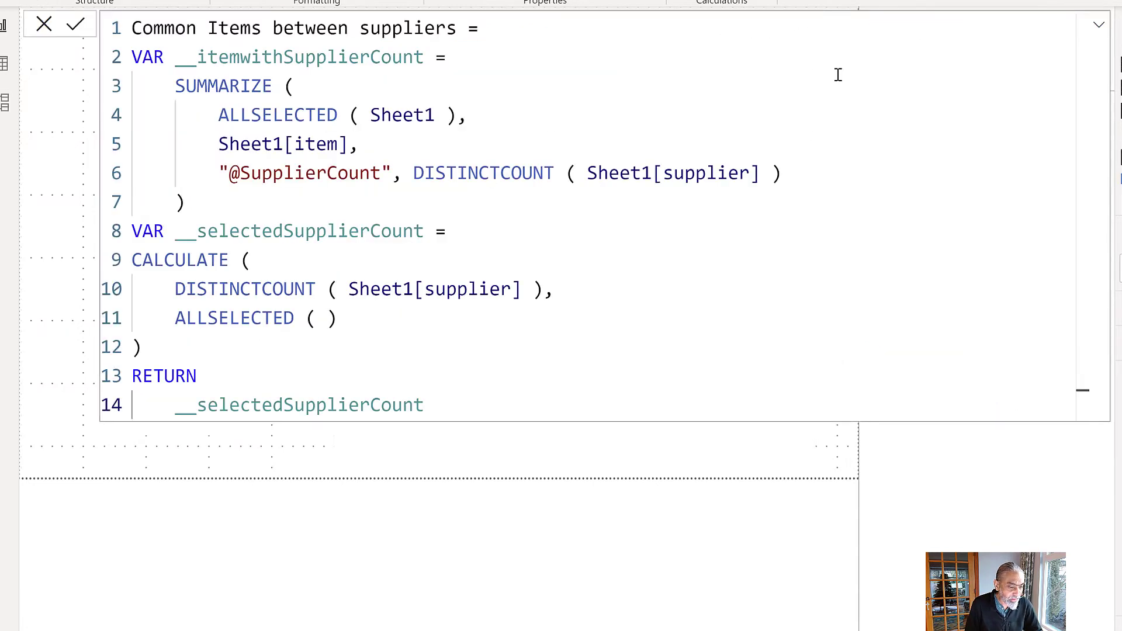
{"action": "left_click_drag", "start_coordinate": [298, 135], "coordinate": [240, 115]}
{"action": "left_click_drag", "start_coordinate": [229, 173], "coordinate": [622, 168]}
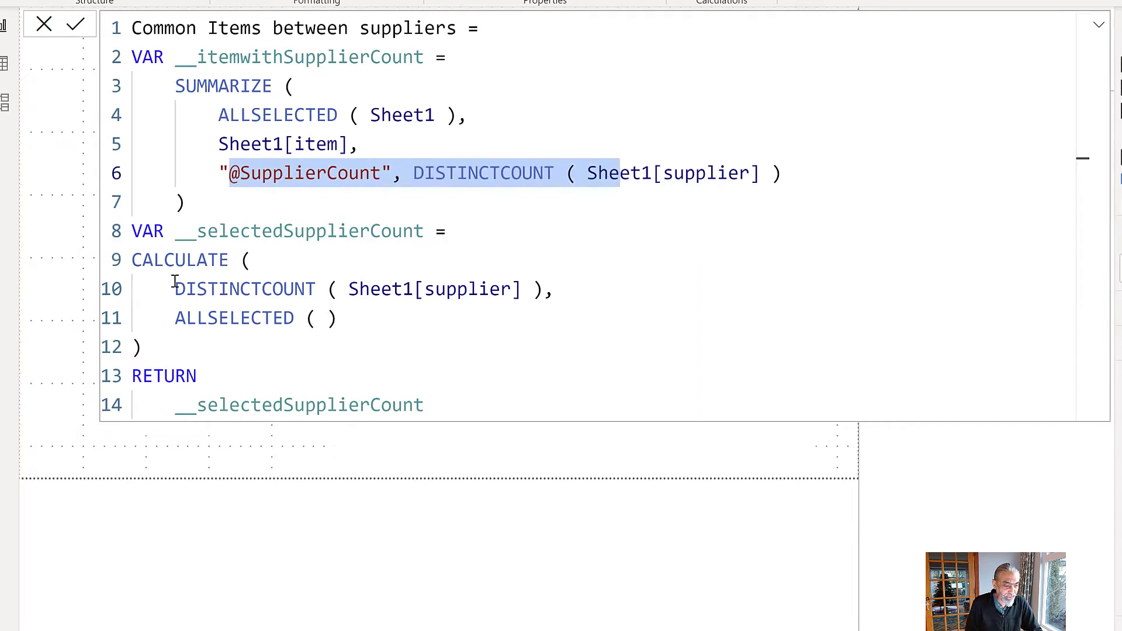
Declare a third variable named __filterItems on a new line between the closed CALCULATE and RETURN
{"action": "left_click", "coordinate": [201, 347]}
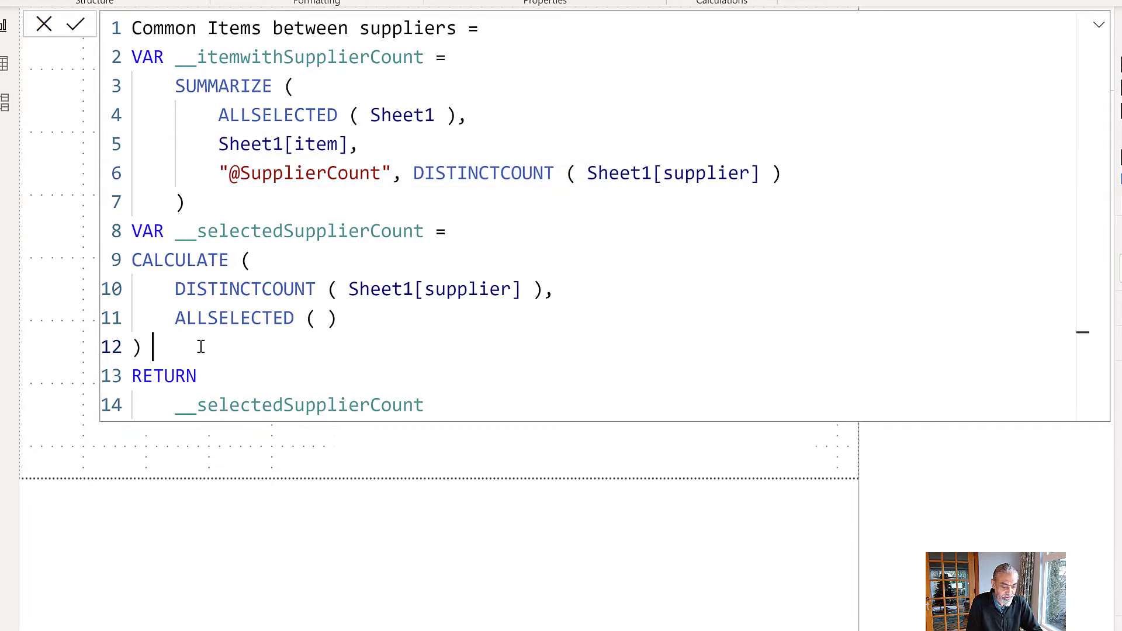
{"action": "key", "text": "Return"}
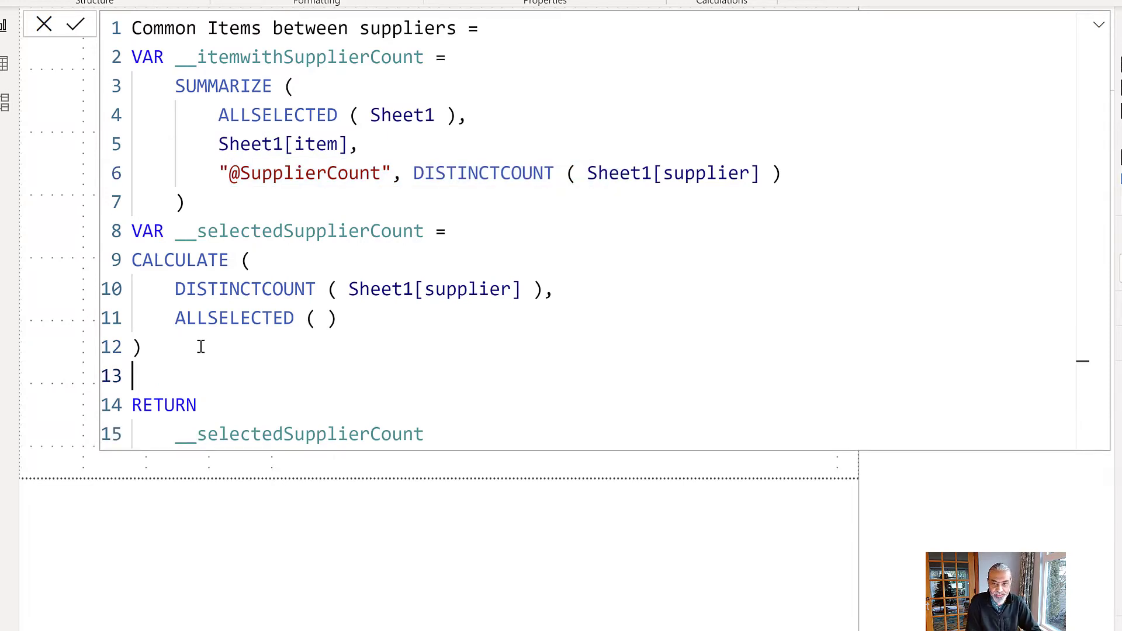
{"action": "type", "text": "VAR __"}
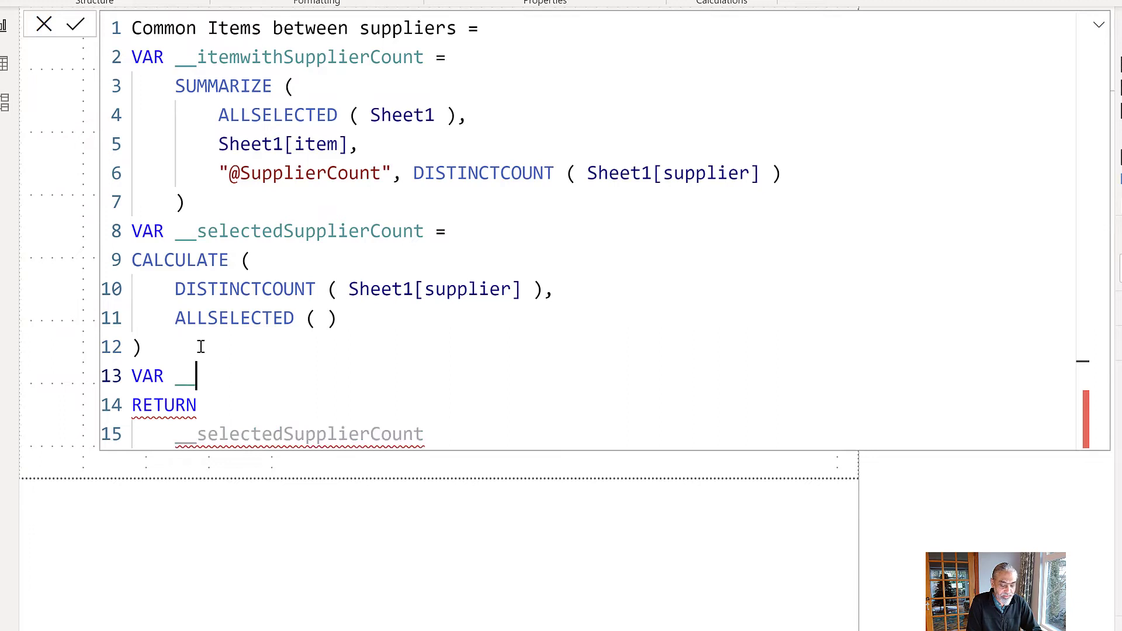
{"action": "type", "text": "itemW"}
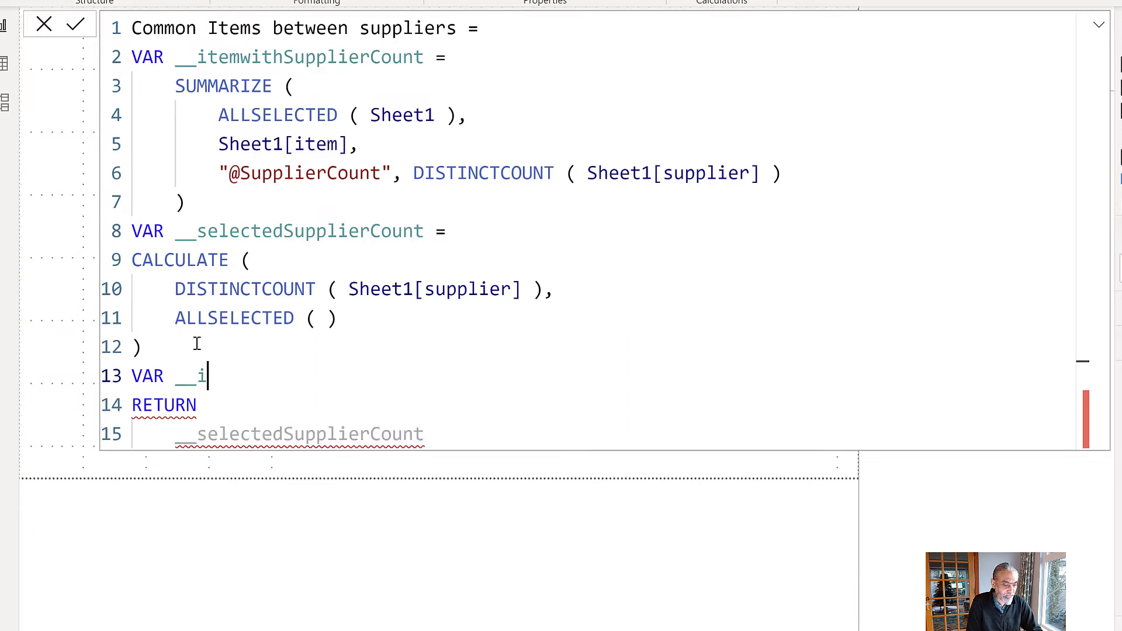
{"action": "key", "text": "BackSpace"}
{"action": "key", "text": "BackSpace"}
{"action": "key", "text": "BackSpace"}
{"action": "key", "text": "BackSpace"}
{"action": "type", "text": "filter"}
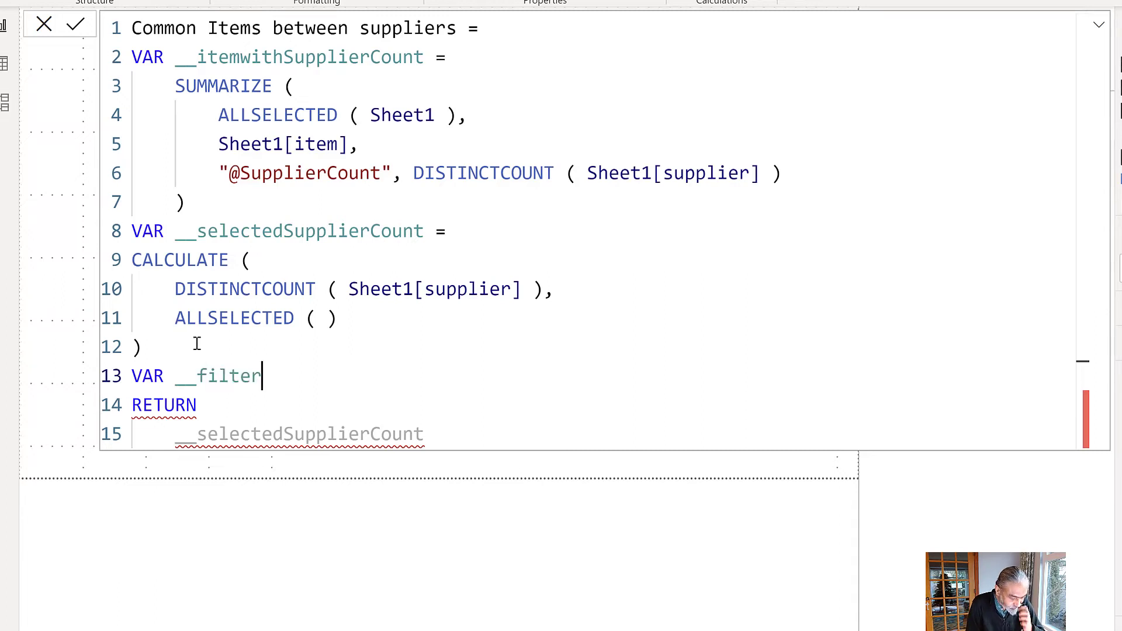
{"action": "type", "text": " Supp"}
{"action": "key", "text": "BackSpace"}
{"action": "key", "text": "BackSpace"}
{"action": "key", "text": "BackSpace"}
{"action": "key", "text": "BackSpace"}
{"action": "type", "text": "Item"}
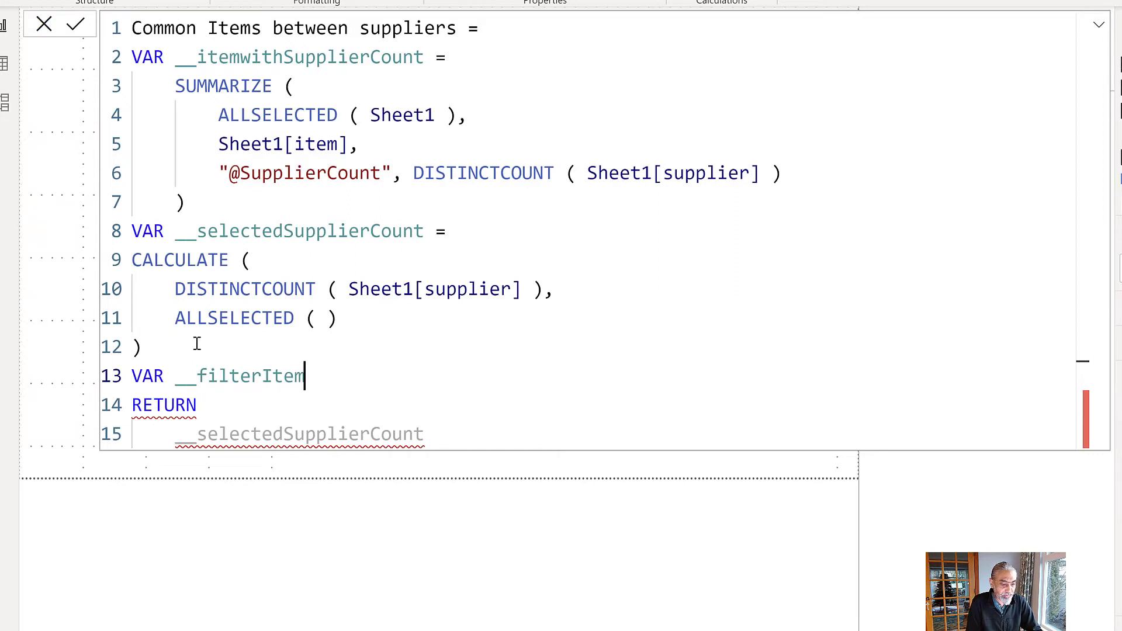
{"action": "type", "text": "s ="}
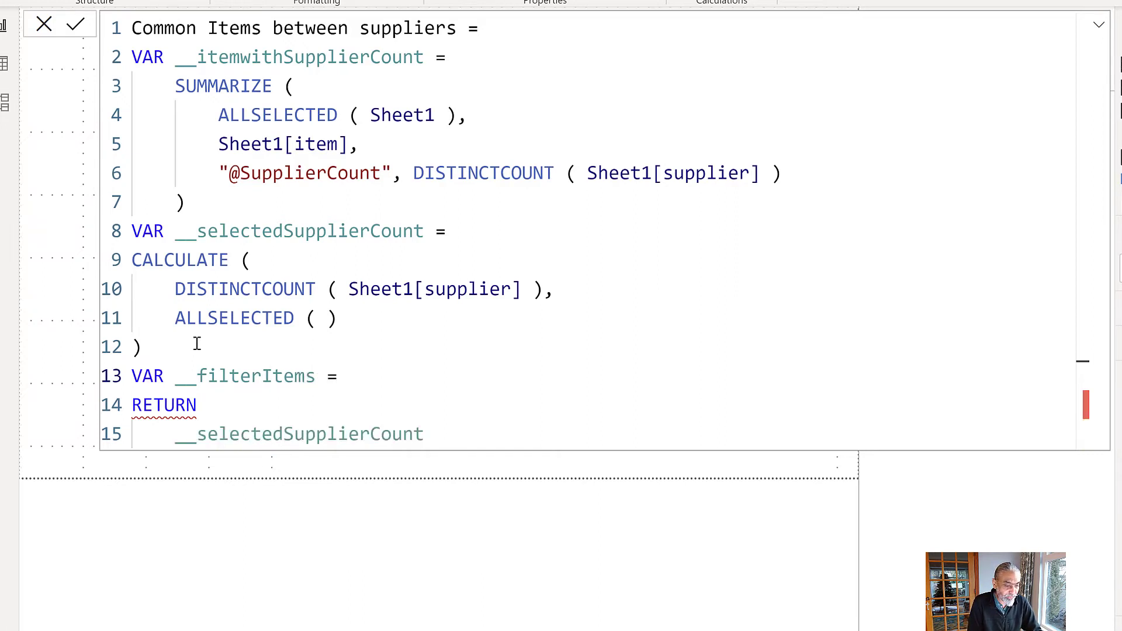
{"action": "key", "text": "shift+Return"}
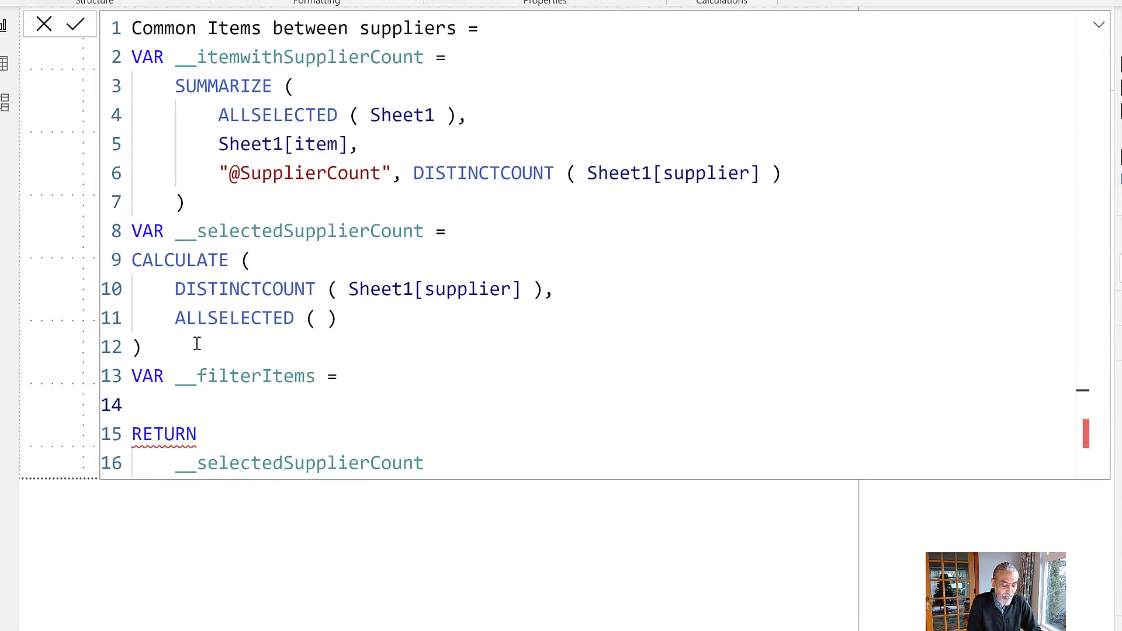
{"action": "type", "text": "FILTER ("}
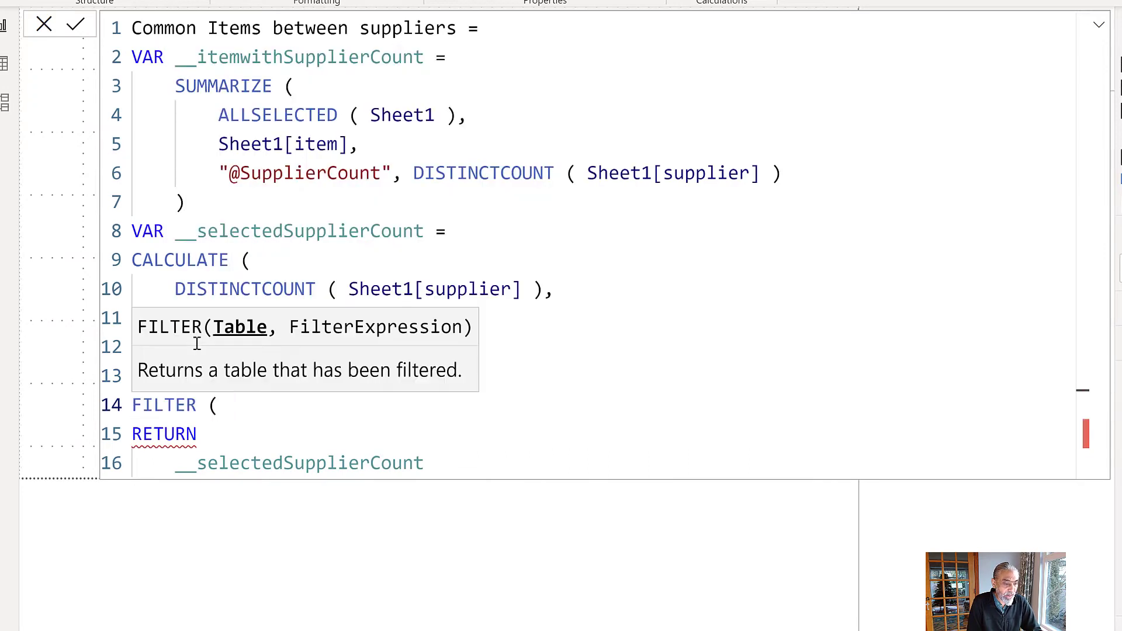
{"action": "type", "text": " _"}
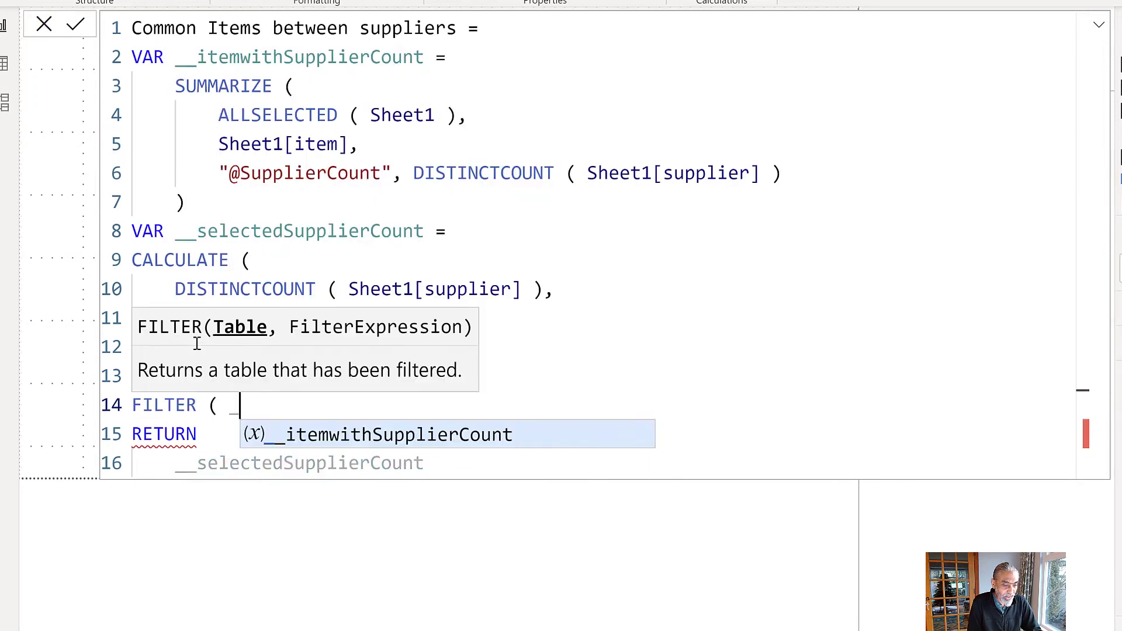
{"action": "key", "text": "Tab"}
{"action": "type", "text": ", "}
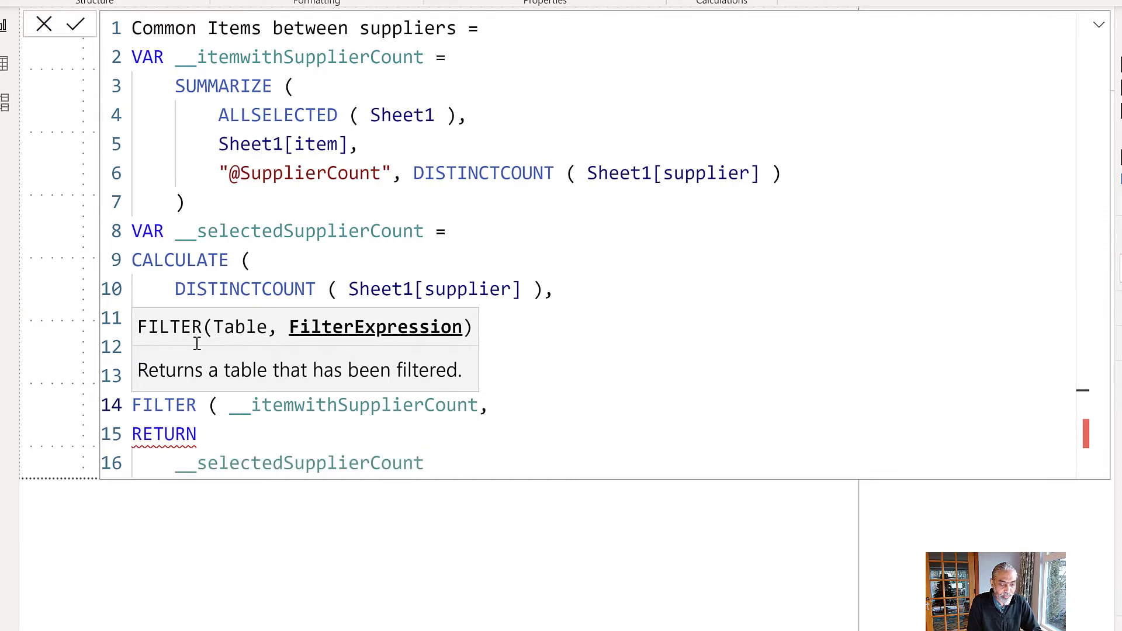
{"action": "type", "text": "[@"}
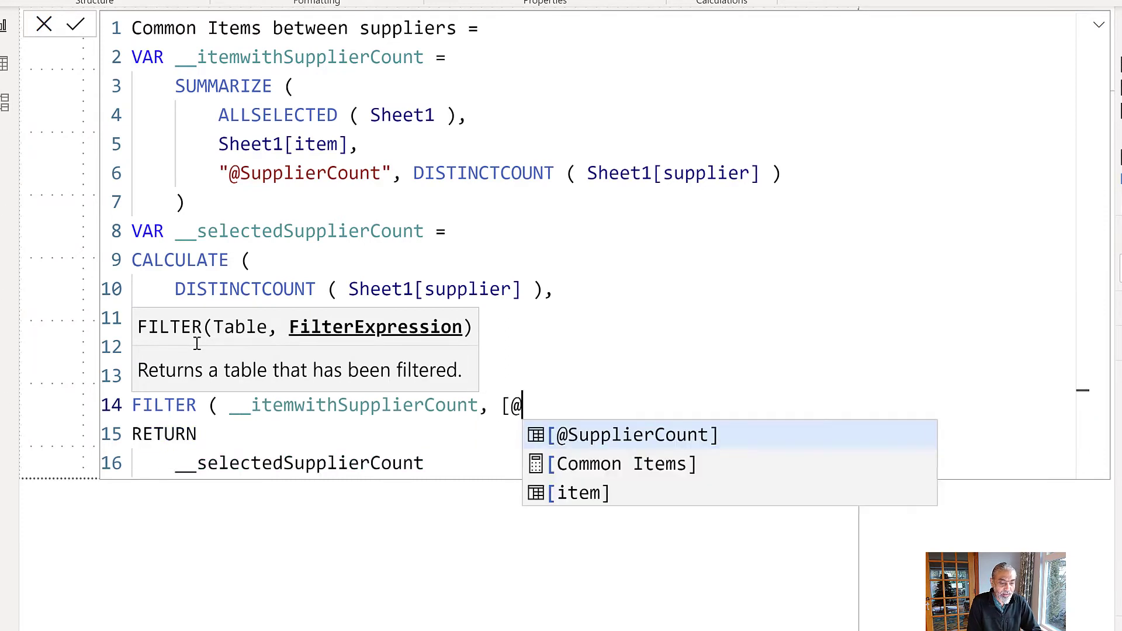
{"action": "key", "text": "Tab"}
{"action": "type", "text": "= "}
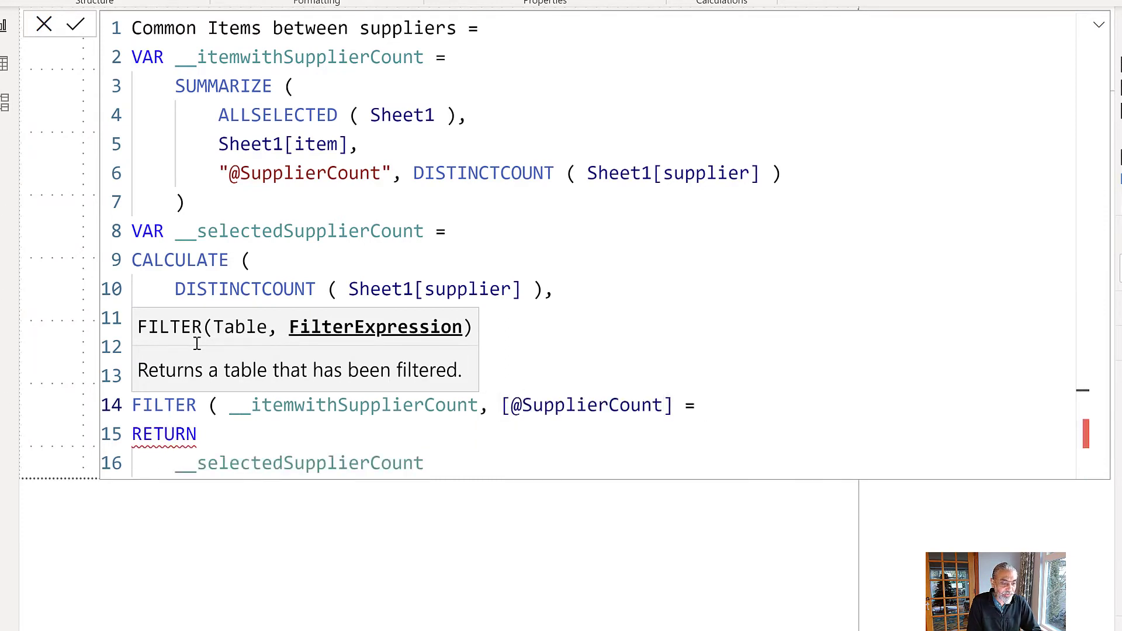
{"action": "type", "text": "__sel"}
{"action": "key", "text": "Tab"}
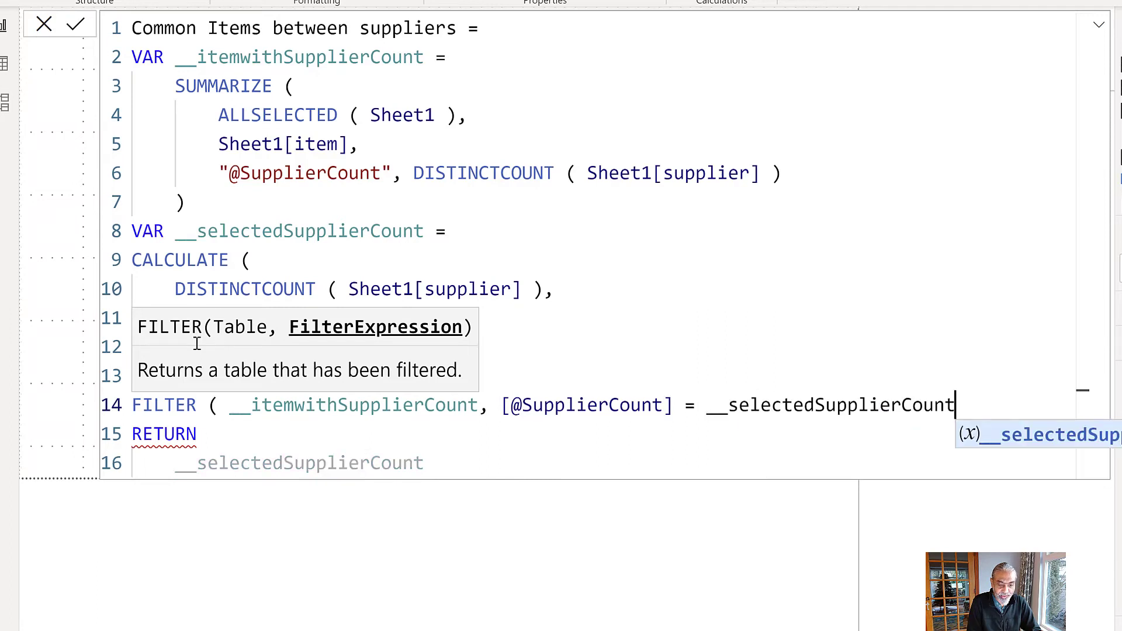
{"action": "type", "text": ")"}
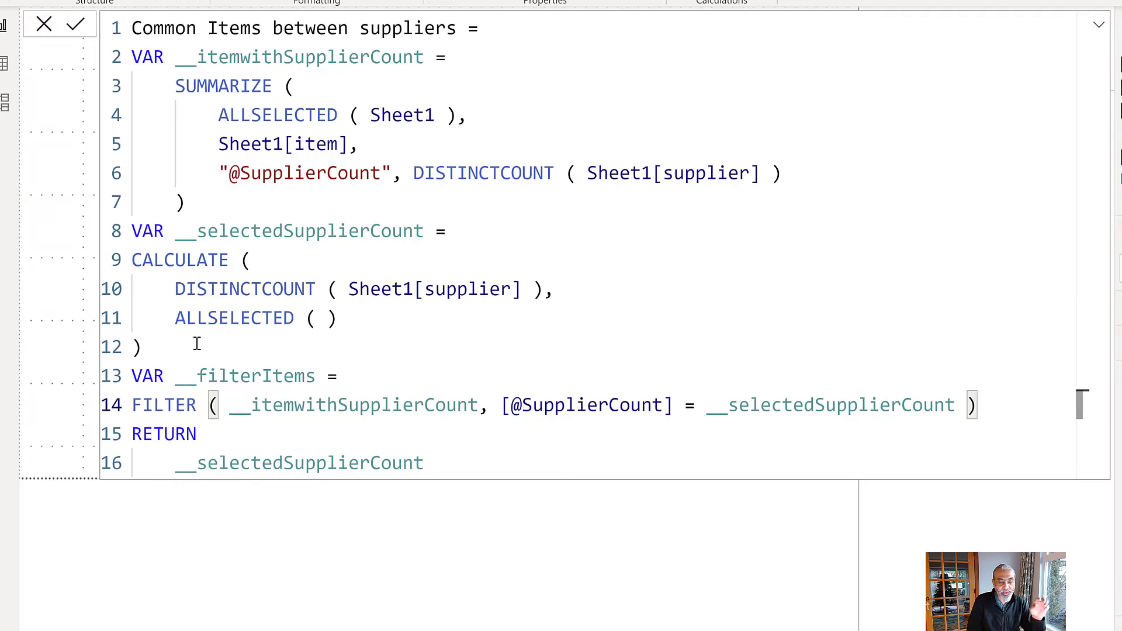
{"action": "left_click", "coordinate": [225, 230]}
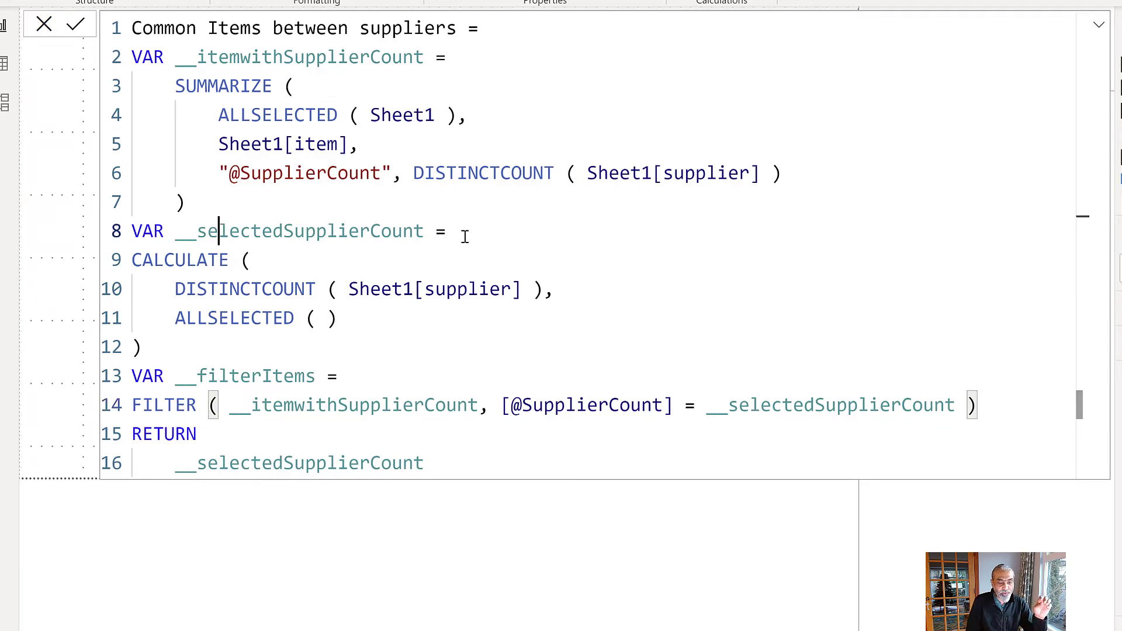
{"action": "left_click", "coordinate": [463, 235], "text": "shift"}
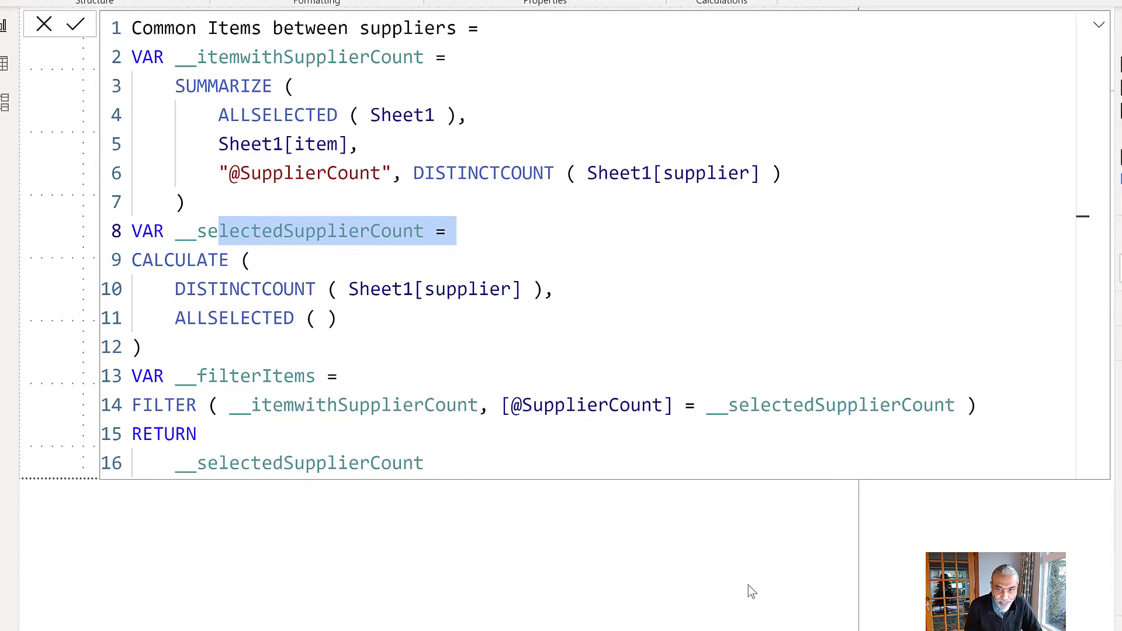
Replace the variable under RETURN with a CALCULATE that has COUNTROWS ( Sheet1 ) as its expression
{"action": "left_click_drag", "start_coordinate": [446, 464], "coordinate": [114, 467]}
{"action": "key", "text": "Delete"}
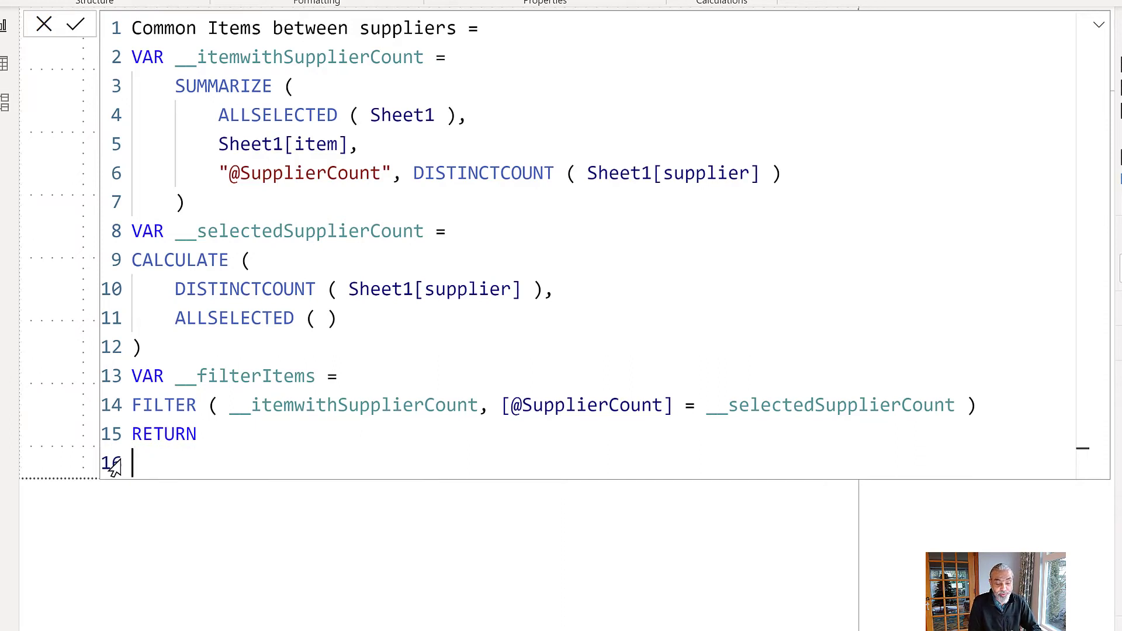
{"action": "key", "text": "Tab"}
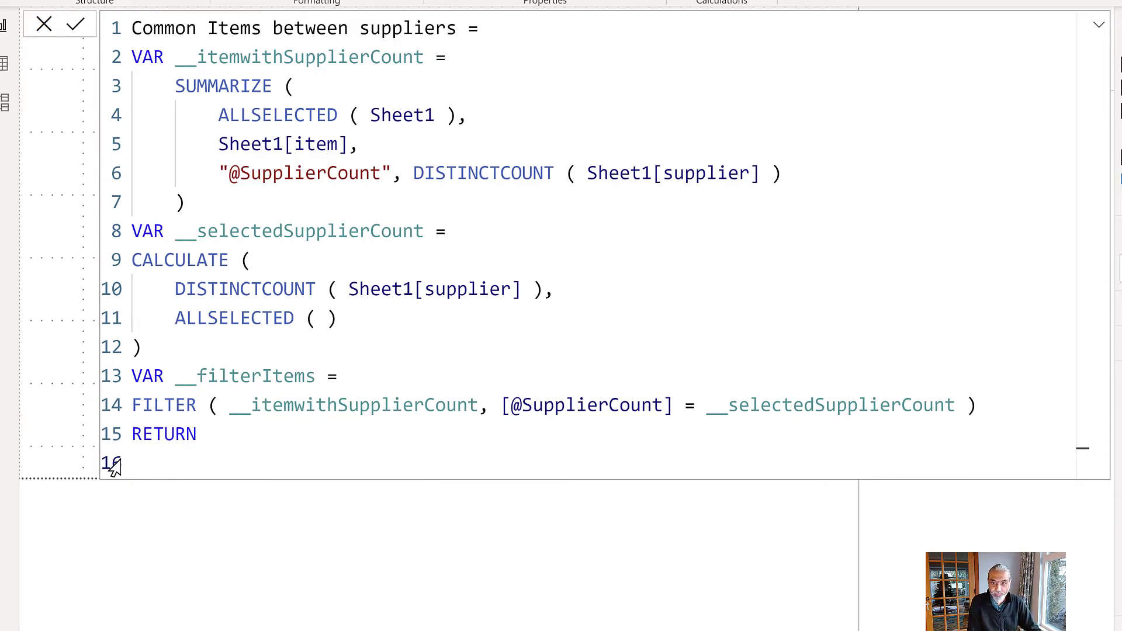
{"action": "type", "text": "CALCULATE ("}
{"action": "key", "text": "Return"}
{"action": "type", "text": "COUNTROWS ( Sheet1 ),"}
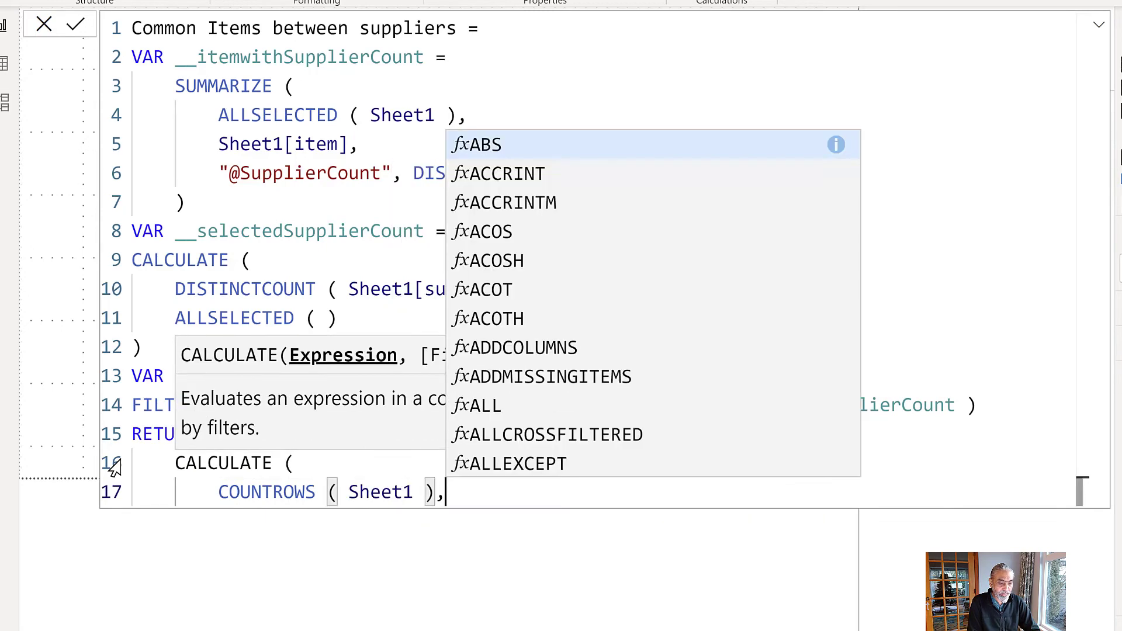
Add KEEPFILTERS ( __filterItems ) on a new line as the filter of the returned CALCULATE
{"action": "key", "text": "Return"}
{"action": "type", "text": "KEEPF"}
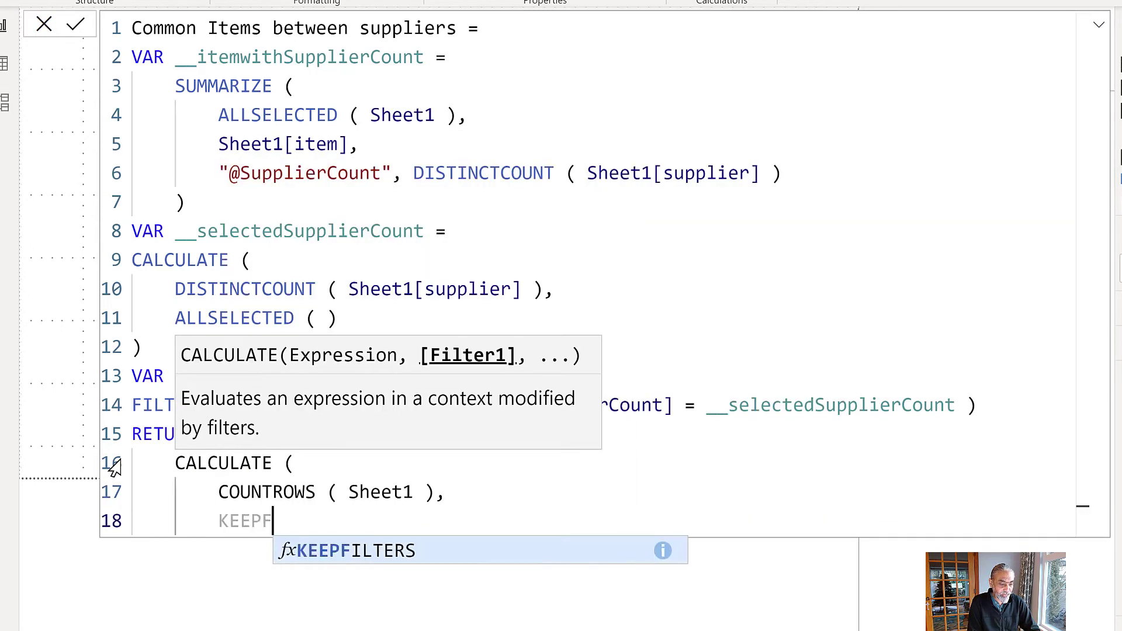
{"action": "key", "text": "Tab"}
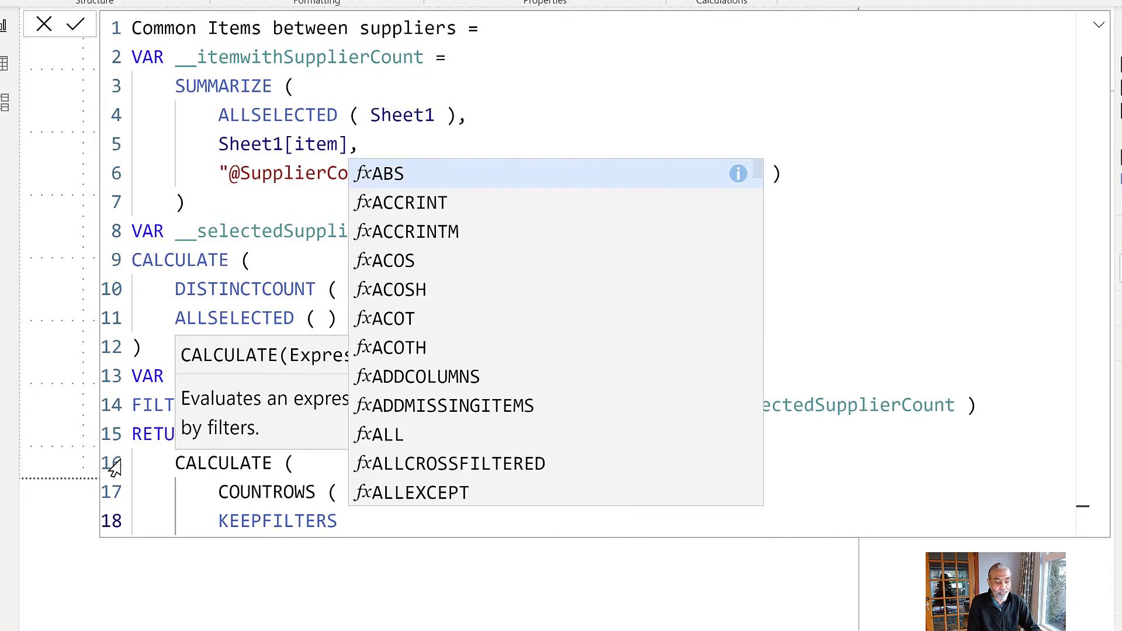
{"action": "type", "text": "("}
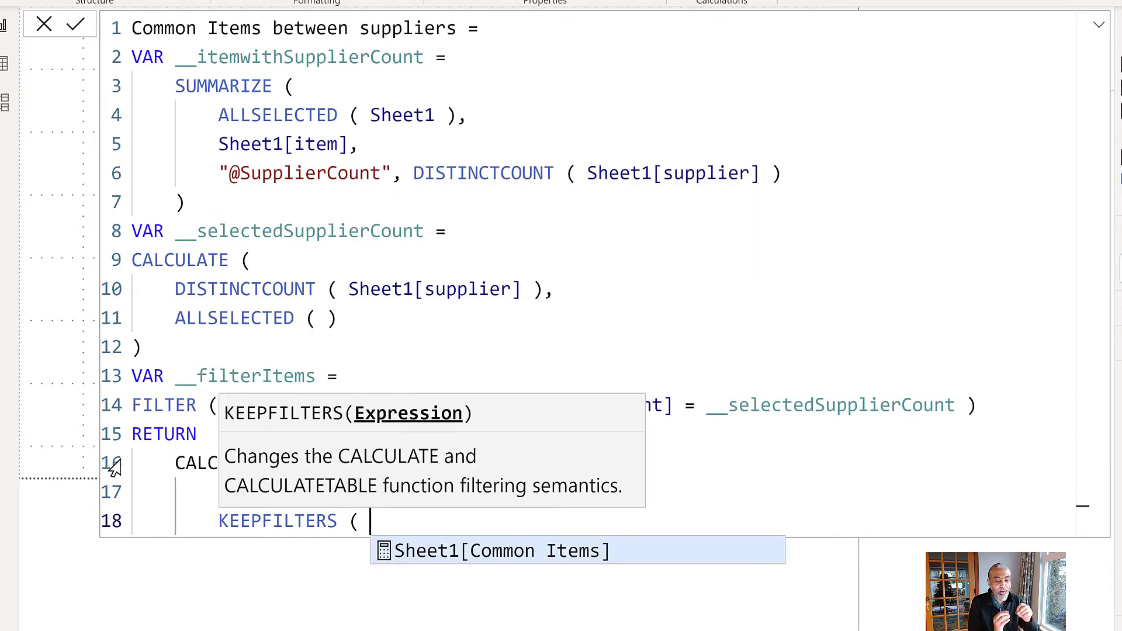
{"action": "type", "text": " __"}
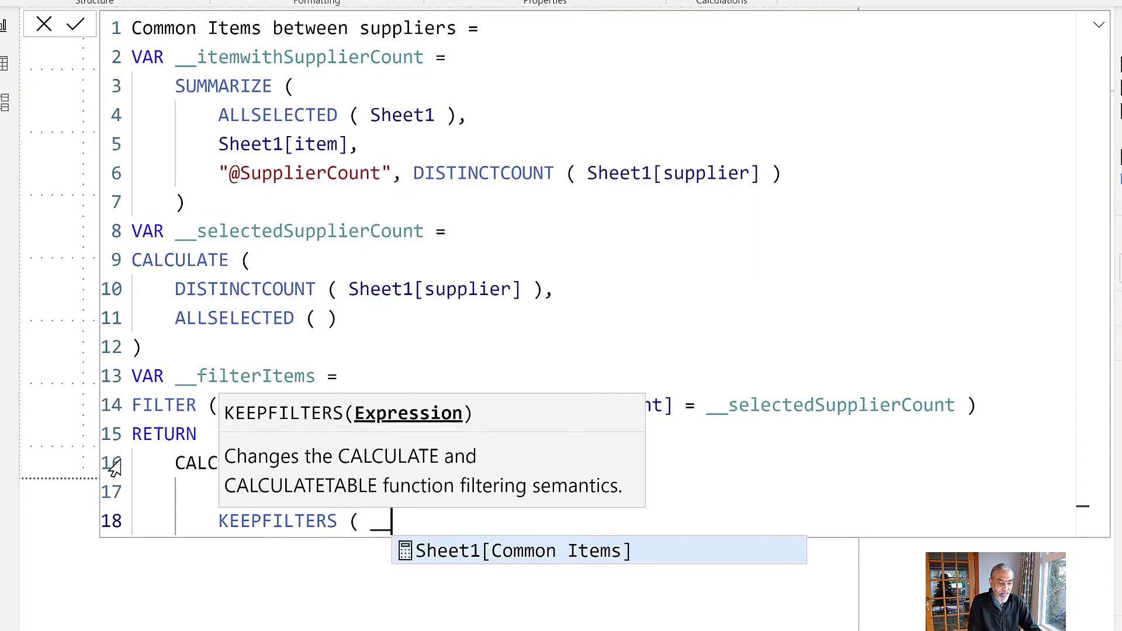
{"action": "type", "text": "filterItems )"}
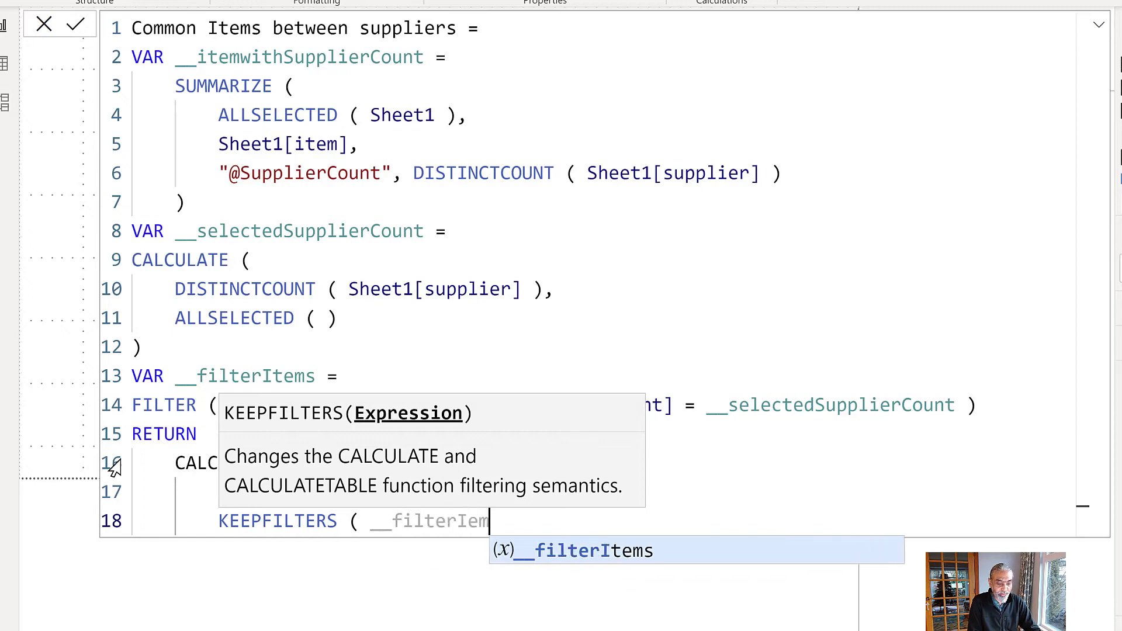
Close the returned CALCULATE on its own line and commit the Common Items between suppliers measure
{"action": "key", "text": "shift+Return"}
{"action": "type", "text": ")"}
{"action": "key", "text": "shift+Return"}
{"action": "key", "text": "Return"}
Select suppliers A and B in the supplier slicer, and reduce the matrix values to Common Items between suppliers
{"action": "left_click", "coordinate": [725, 257]}
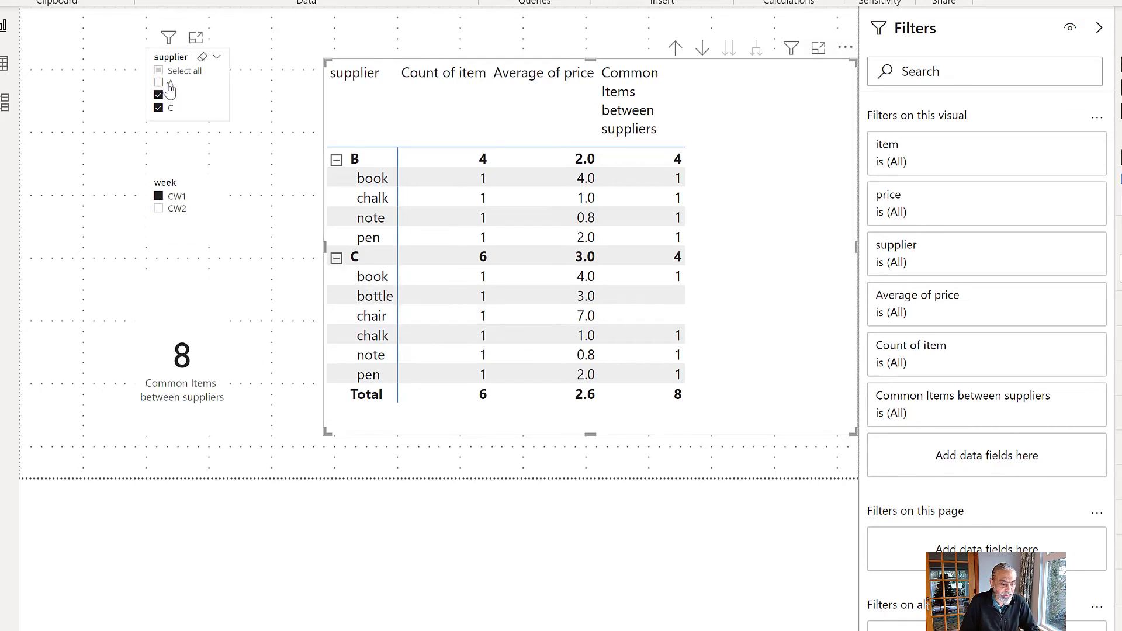
{"action": "left_click", "coordinate": [166, 114]}
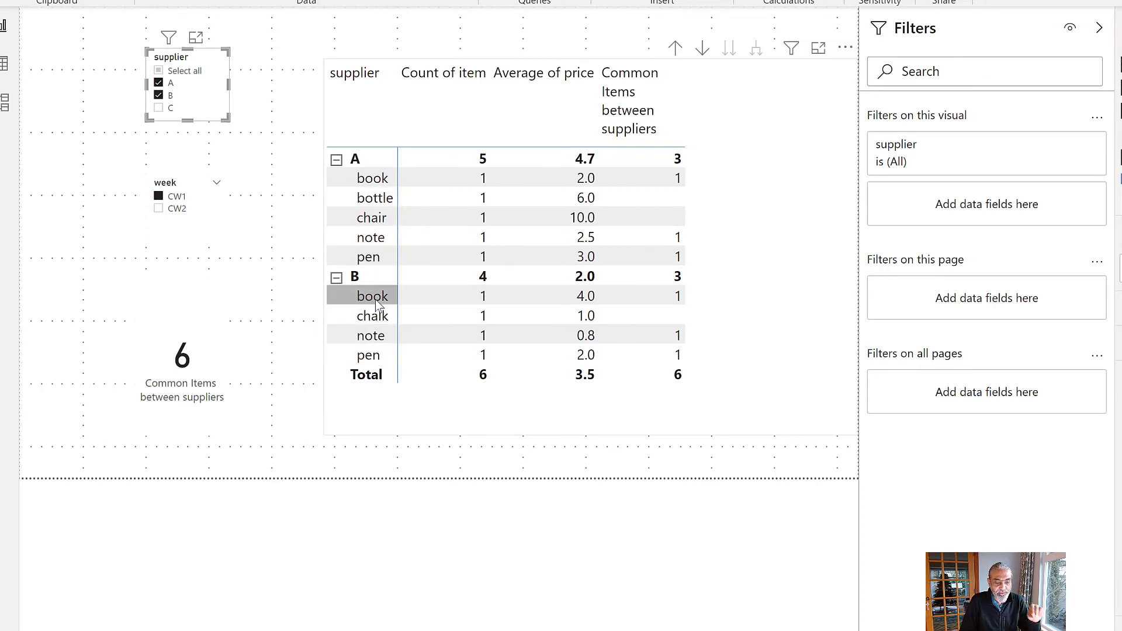
{"action": "left_click", "coordinate": [826, 313]}
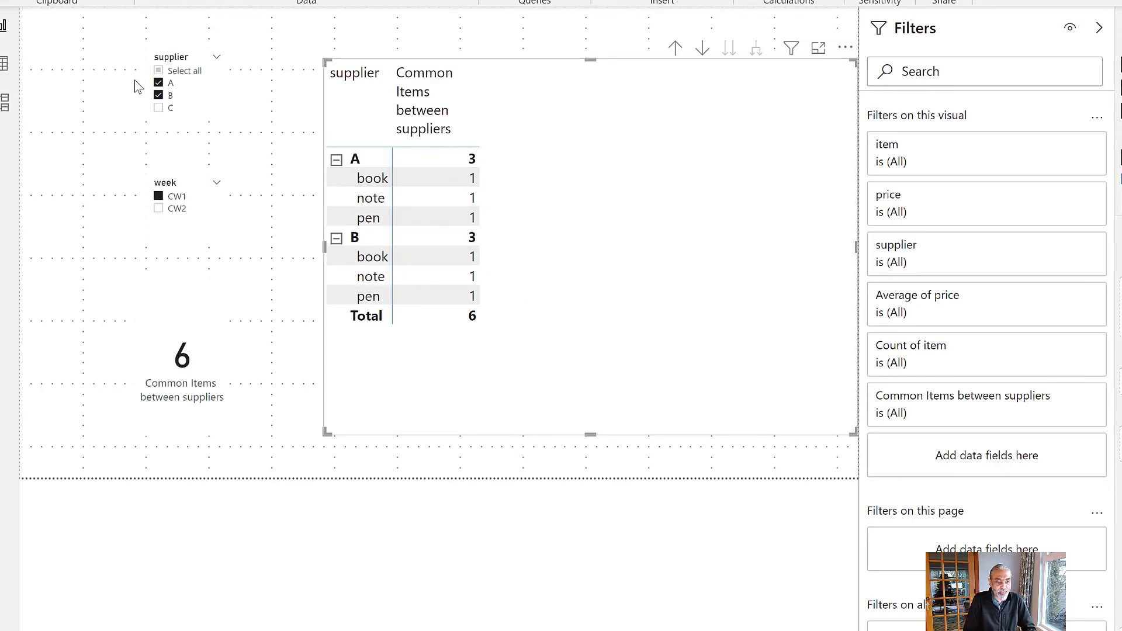
Switch the supplier slicer selection to B and C, and finally to A and C
{"action": "left_click", "coordinate": [159, 108]}
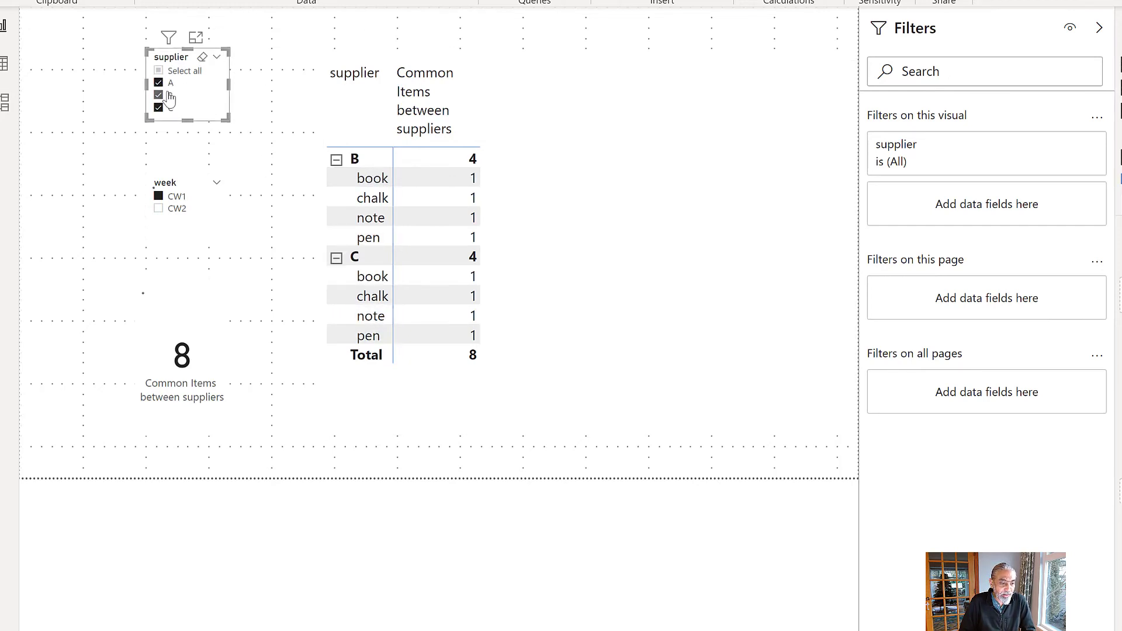
{"action": "left_click", "coordinate": [169, 97]}
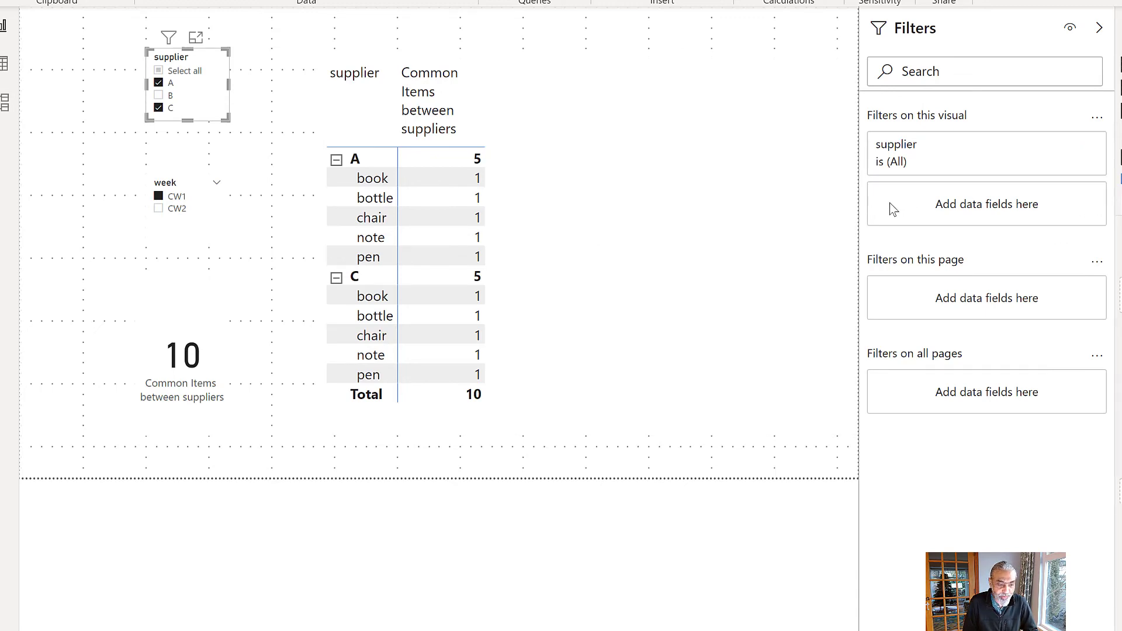
Add the price field to the matrix values after Common Items between suppliers and aggregate it as Average
{"action": "left_click", "coordinate": [771, 221]}
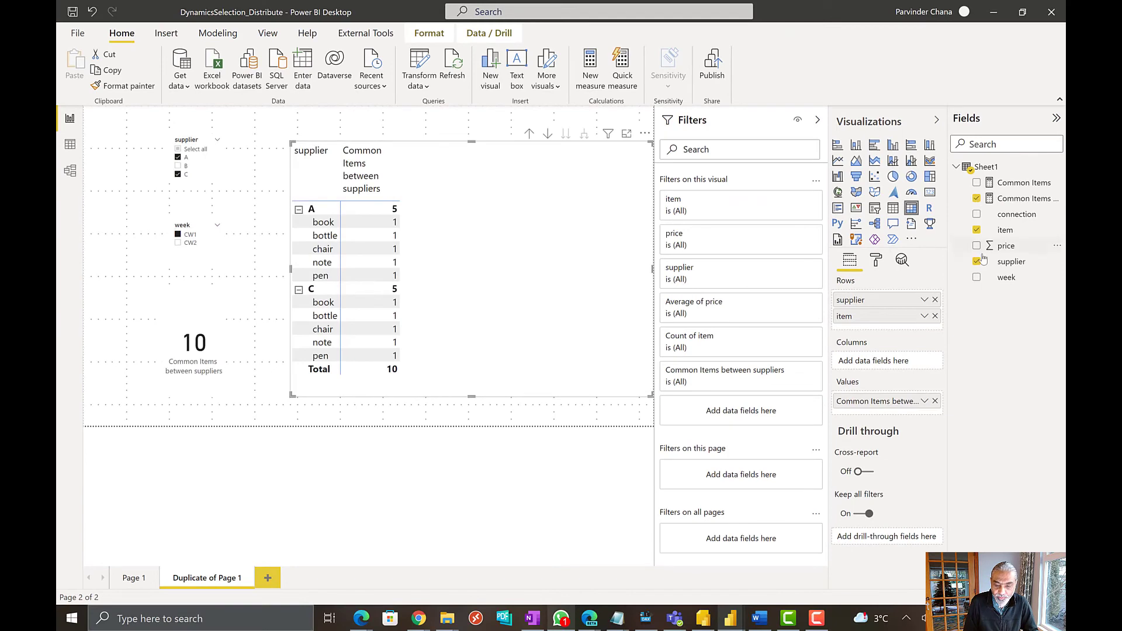
{"action": "left_click_drag", "start_coordinate": [1006, 251], "coordinate": [900, 414]}
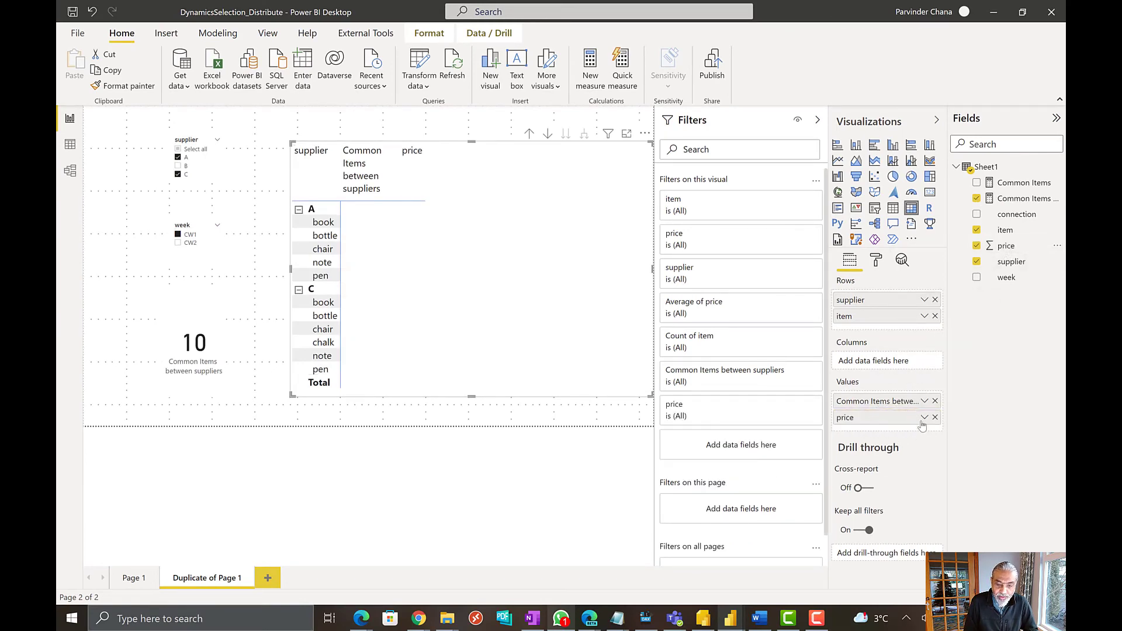
{"action": "left_click", "coordinate": [924, 417]}
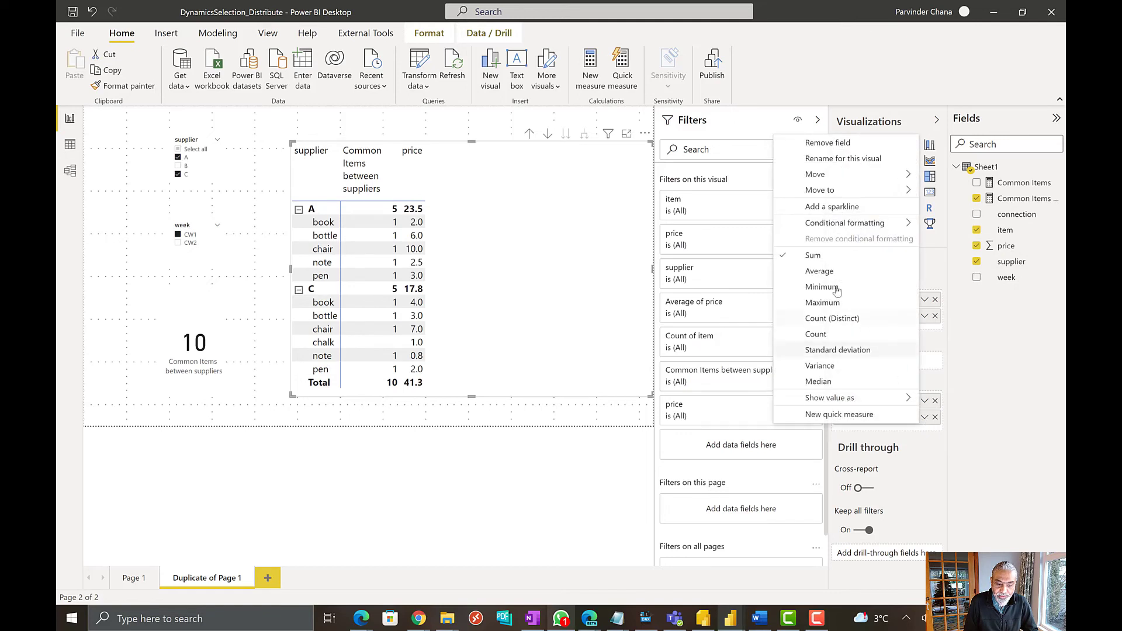
{"action": "left_click", "coordinate": [801, 272]}
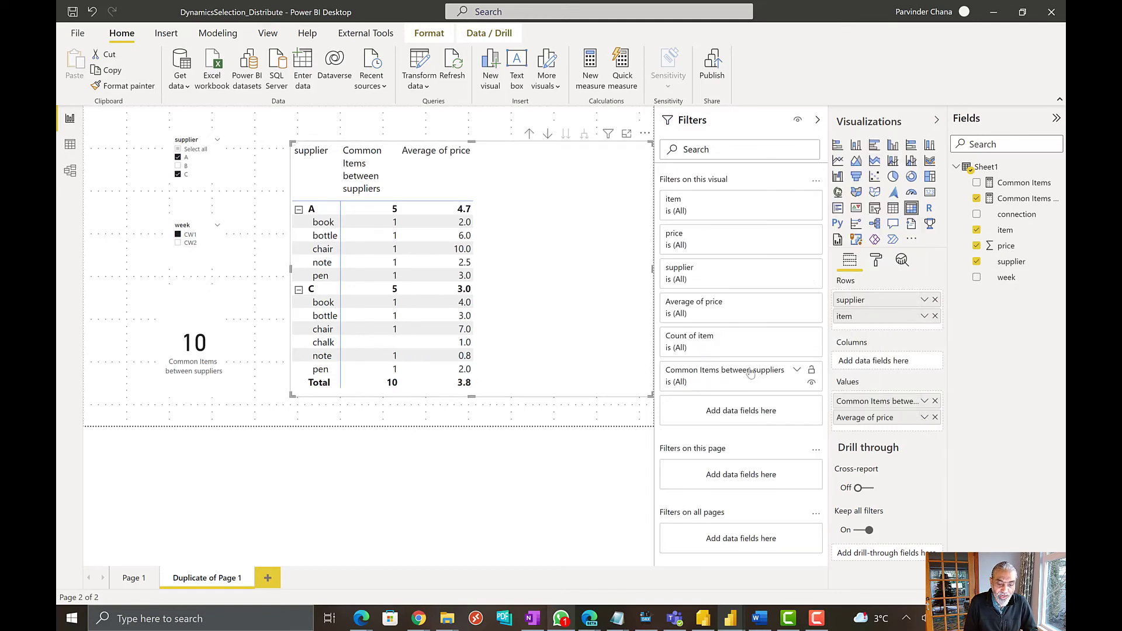
Filter the matrix to show only items where Common Items between suppliers is not blank, and apply the filter
{"action": "left_click", "coordinate": [796, 369]}
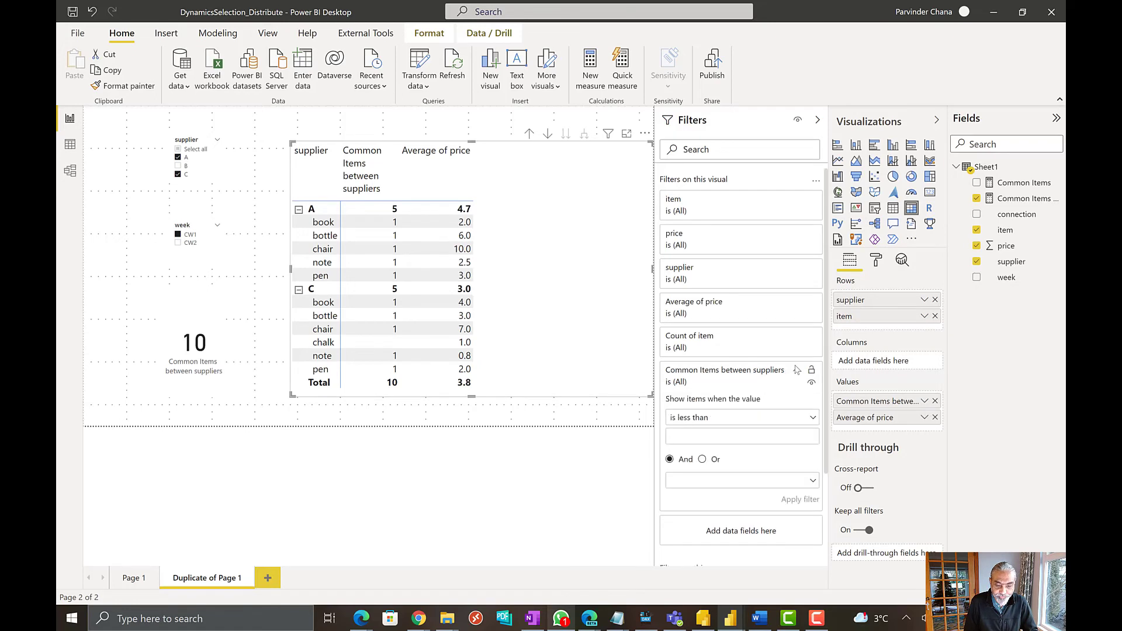
{"action": "left_click", "coordinate": [707, 417]}
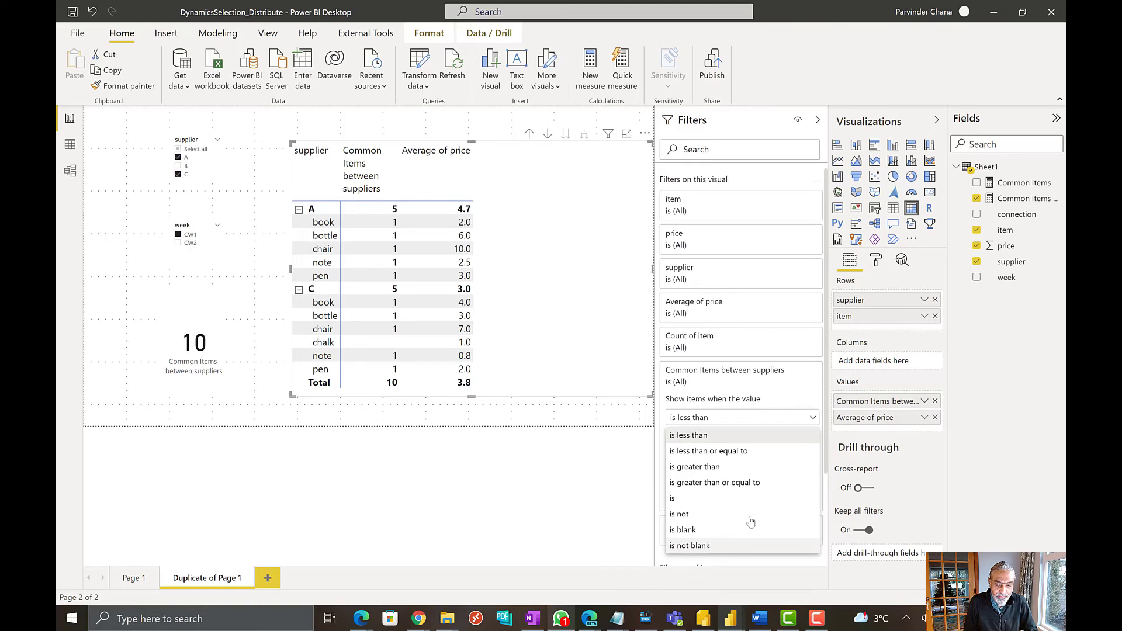
{"action": "key", "text": "Return"}
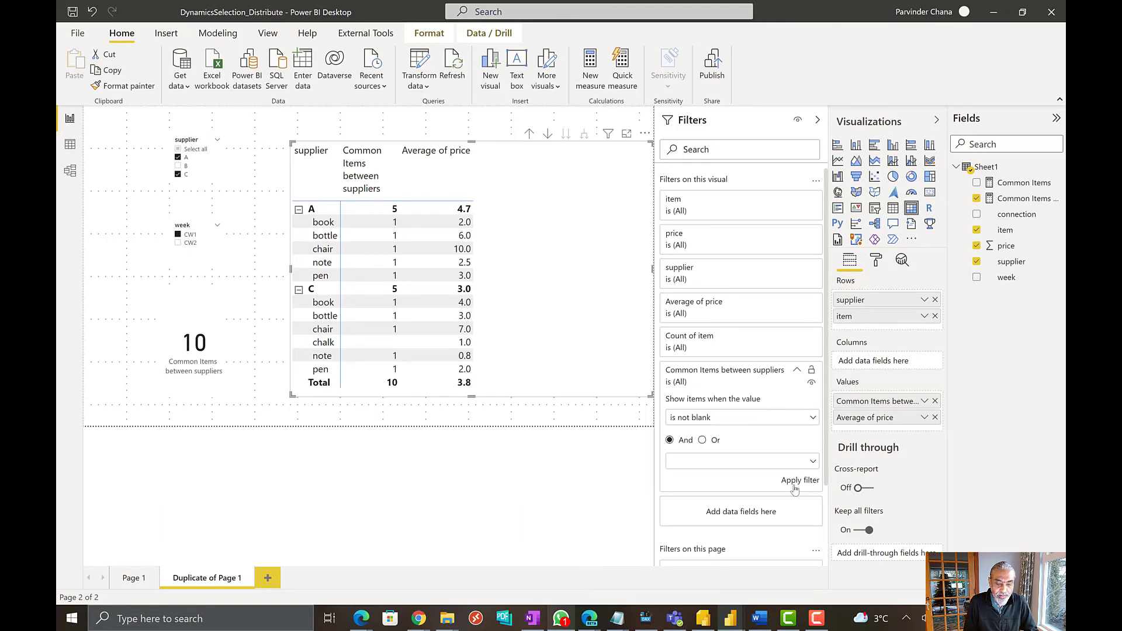
{"action": "left_click", "coordinate": [794, 483]}
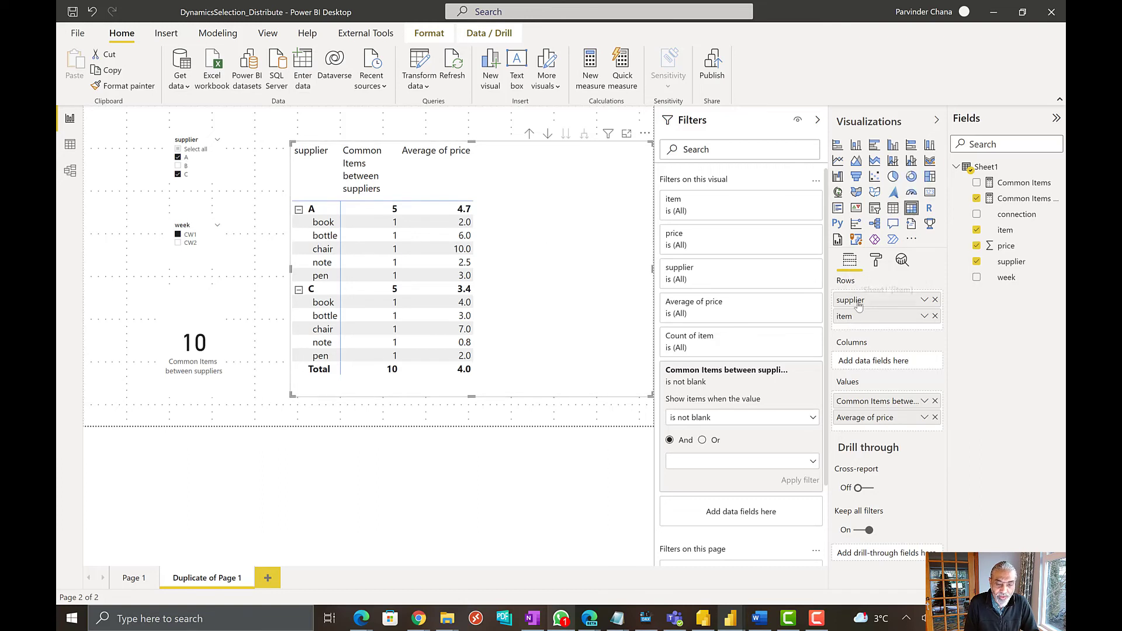
Move the supplier field from the matrix rows to its columns and remove Common Items between suppliers from the values
{"action": "left_click_drag", "start_coordinate": [858, 306], "coordinate": [866, 363]}
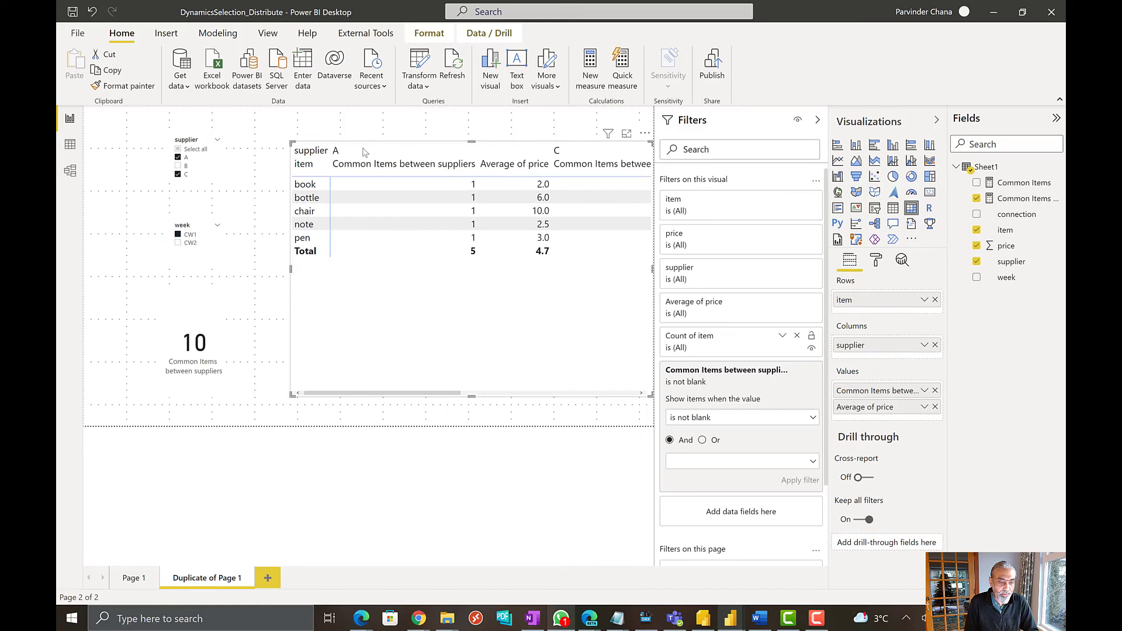
{"action": "left_click", "coordinate": [935, 391]}
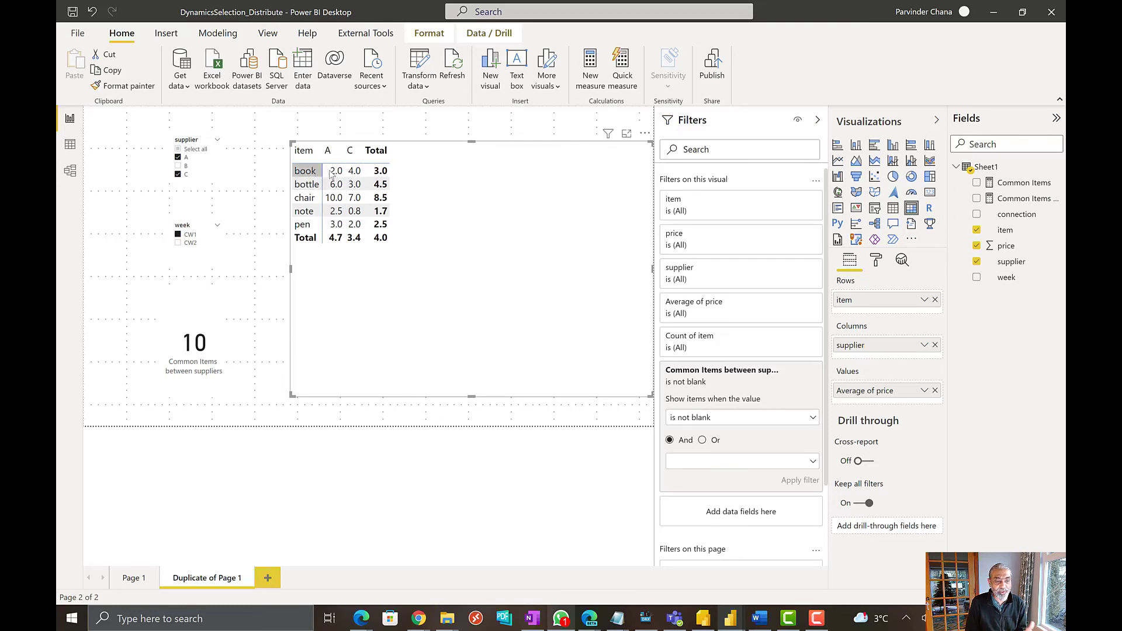
Change the supplier slicer selection from A and C to A and B
{"action": "left_click", "coordinate": [186, 175], "text": "ctrl"}
{"action": "left_click", "coordinate": [185, 166], "text": "ctrl"}
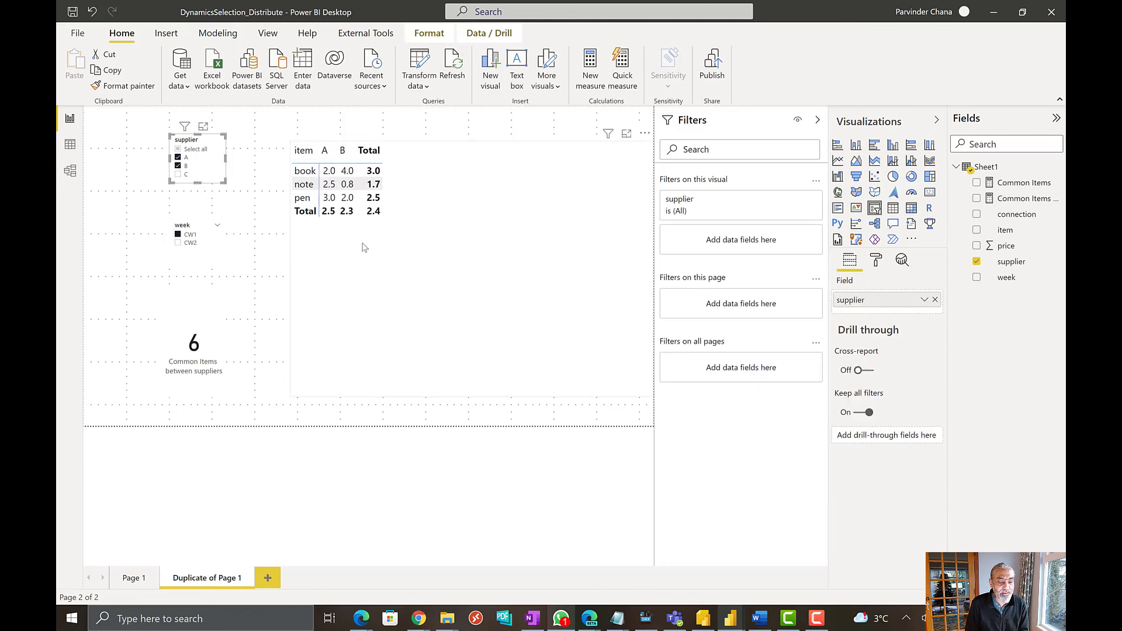